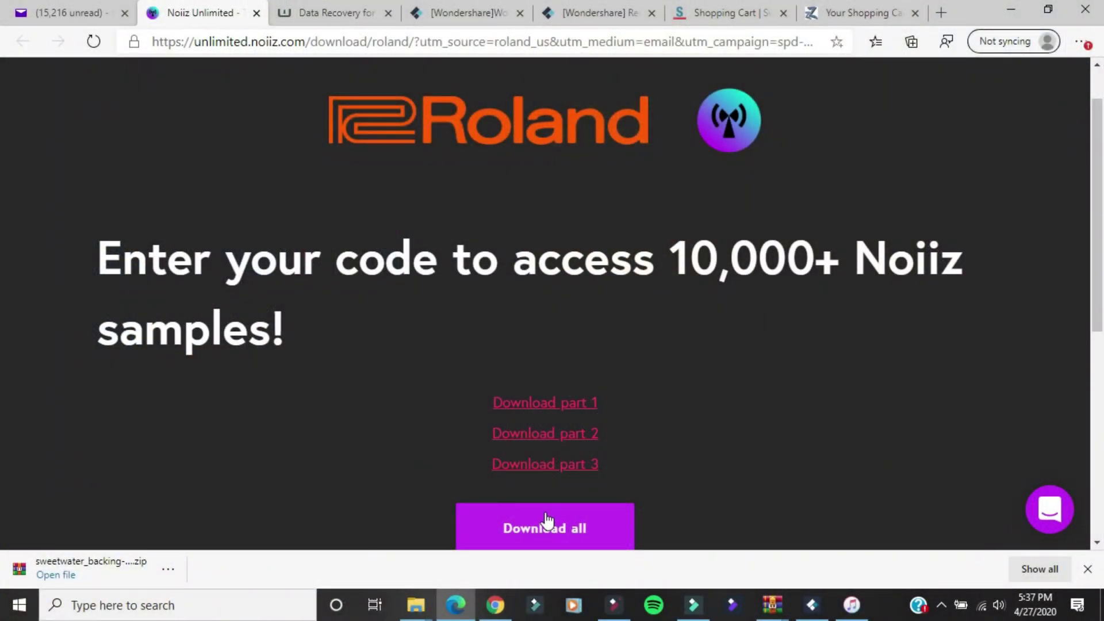
Step: Download the complete Noiiz Roland SPD-SX pack as Noiiz_Roland_SPDSX.zip (1).002
left_click(545, 526)
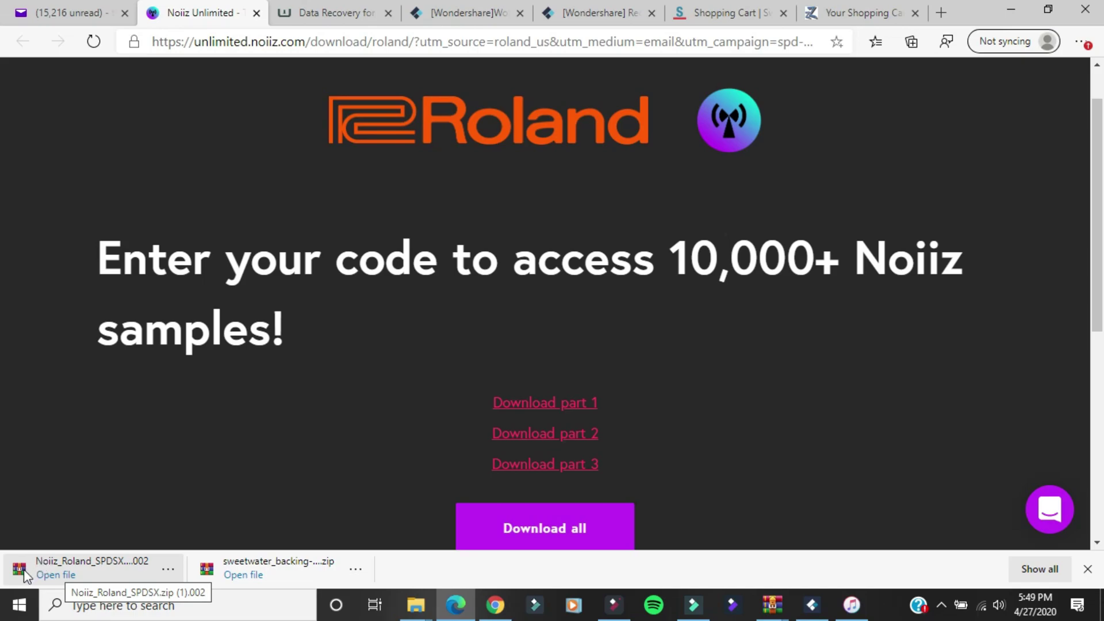
Step: Open the finished Noiiz_Roland_SPDSX download from Edge's download bar
right_click(21, 573)
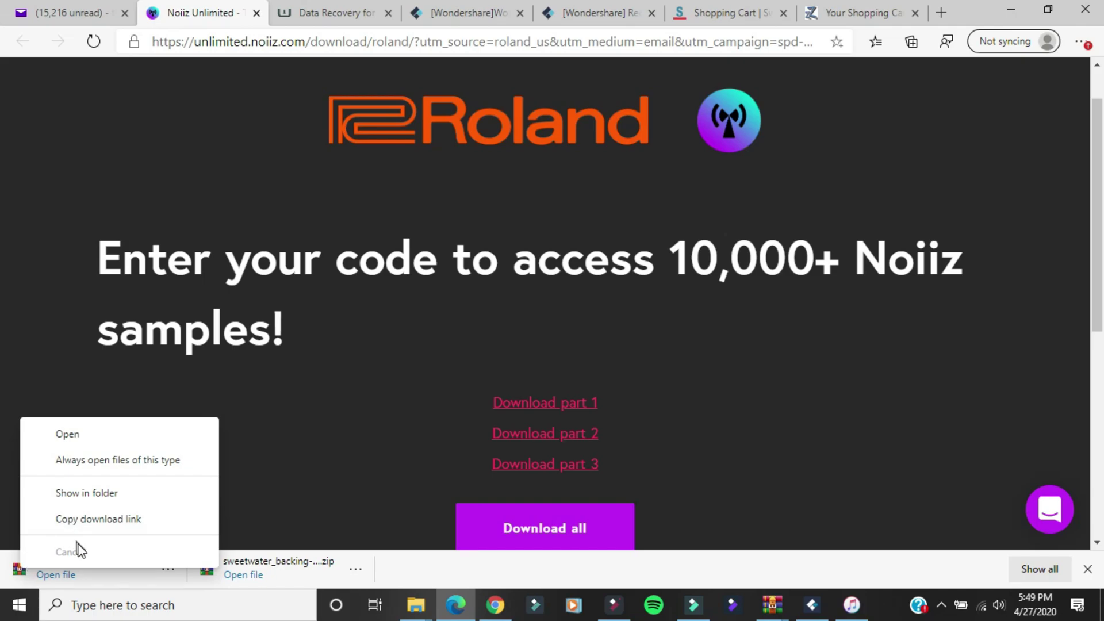
left_click(120, 575)
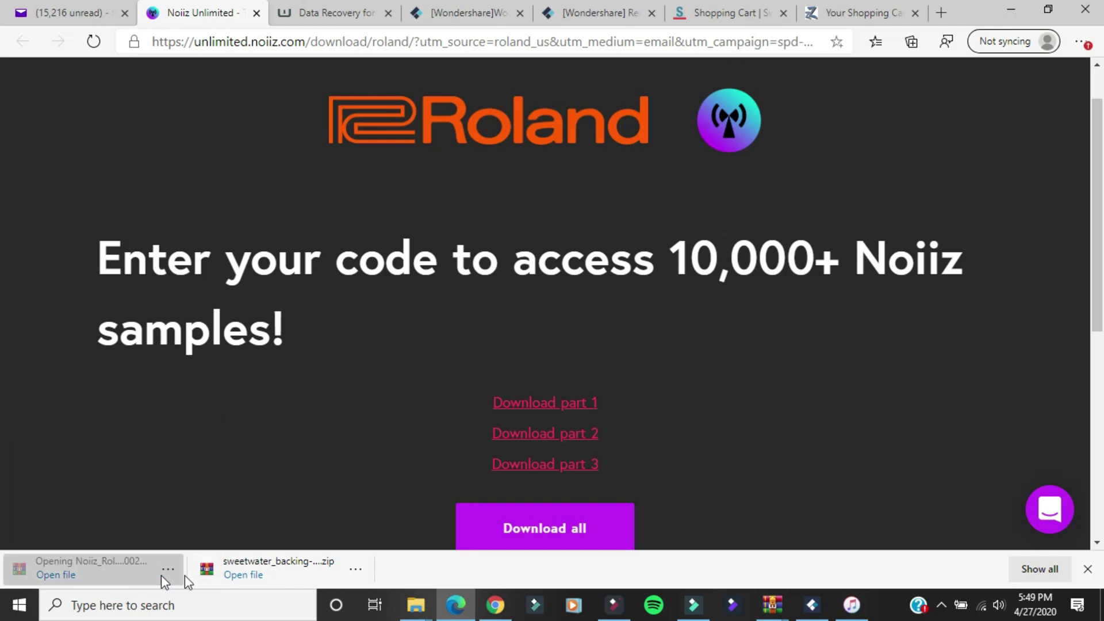
Step: Bring up the Downloads folder in File Explorer and open Noiiz_Roland_SPDSX.zip (1)
mouse_move(417, 612)
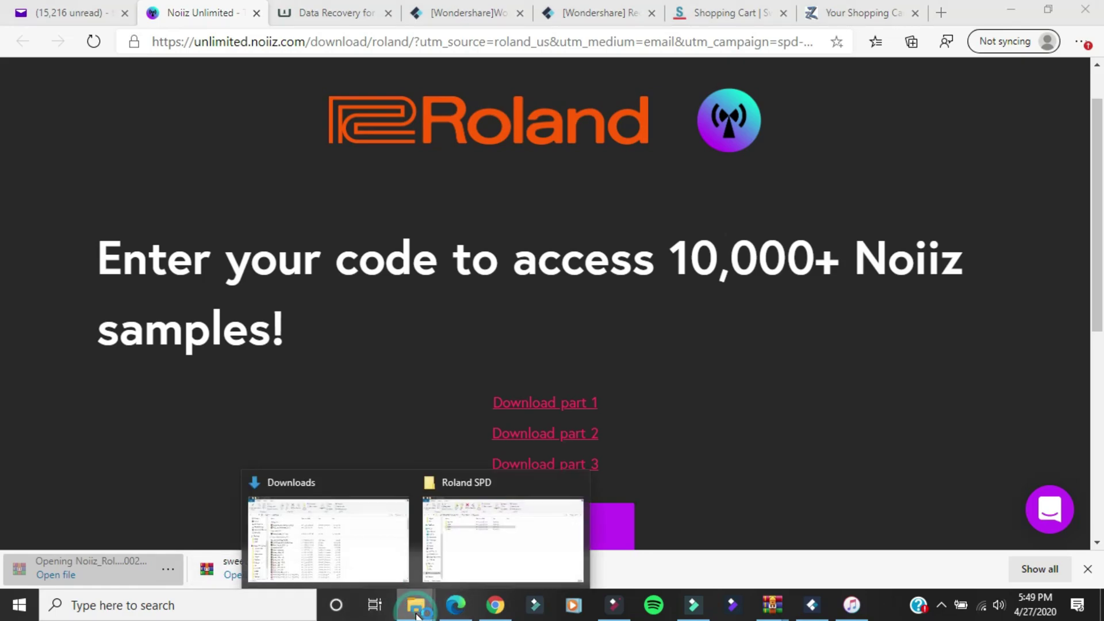
left_click(362, 564)
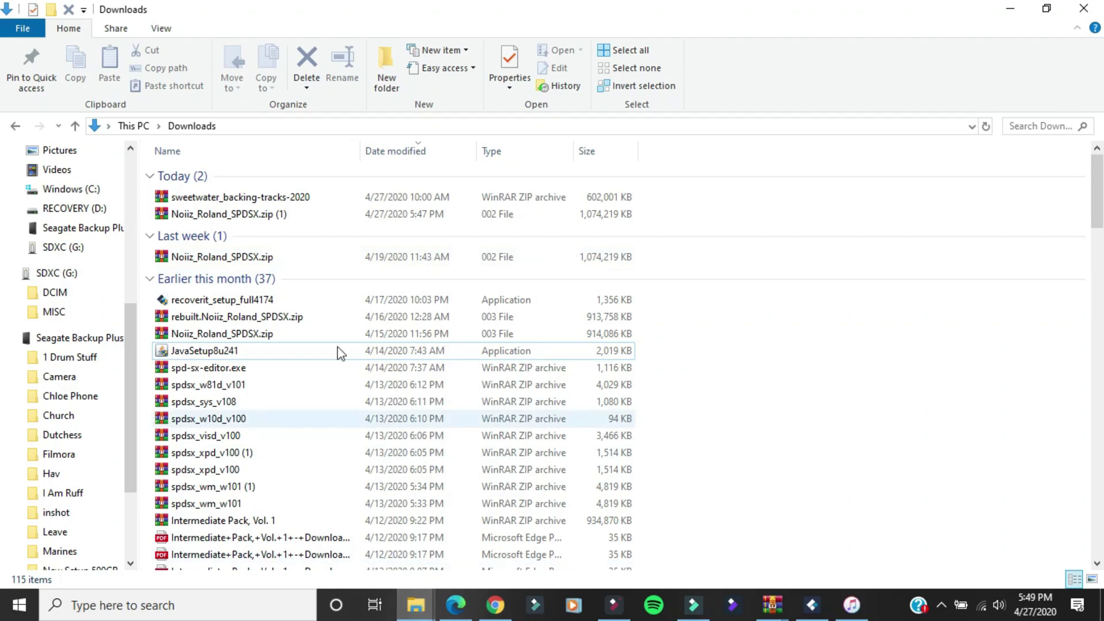
double_click(242, 213)
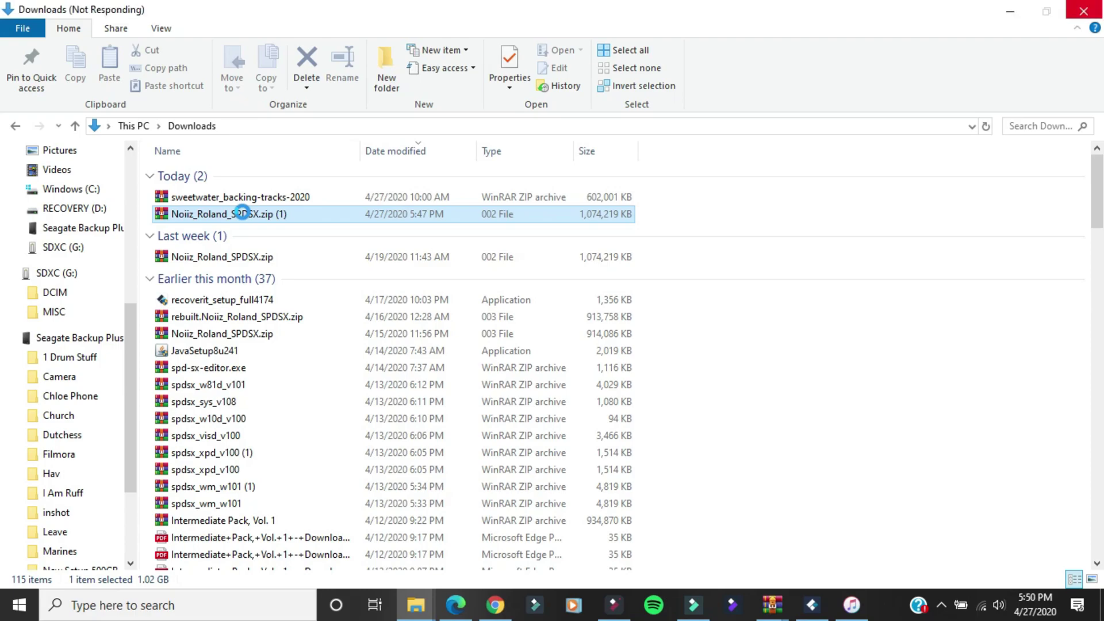
right_click(243, 212)
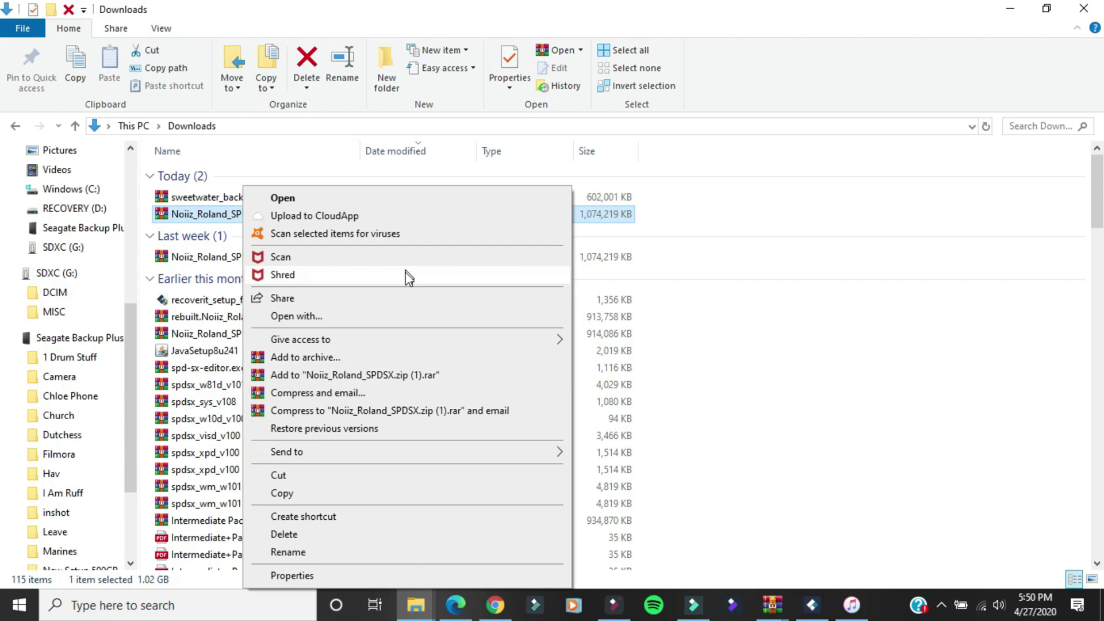
key("Escape")
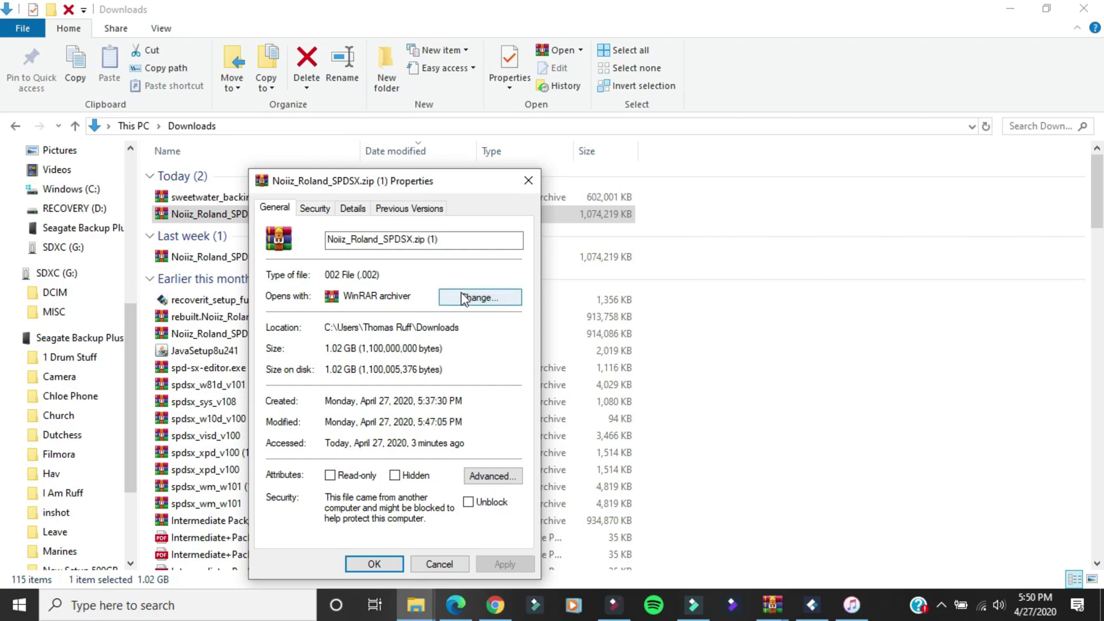
left_click(476, 301)
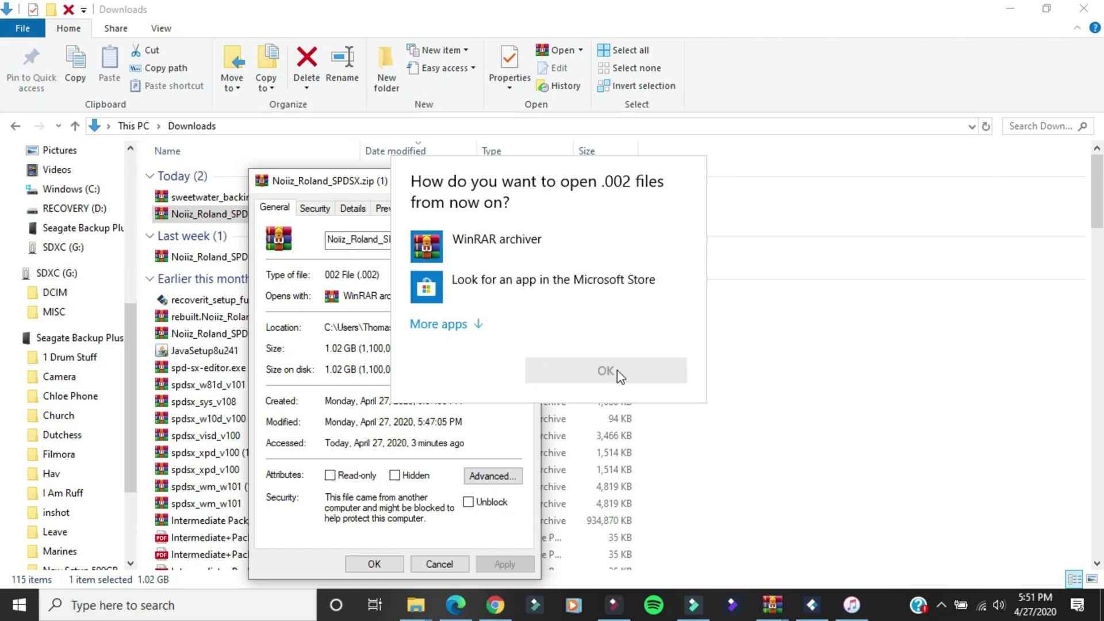
left_click(534, 437)
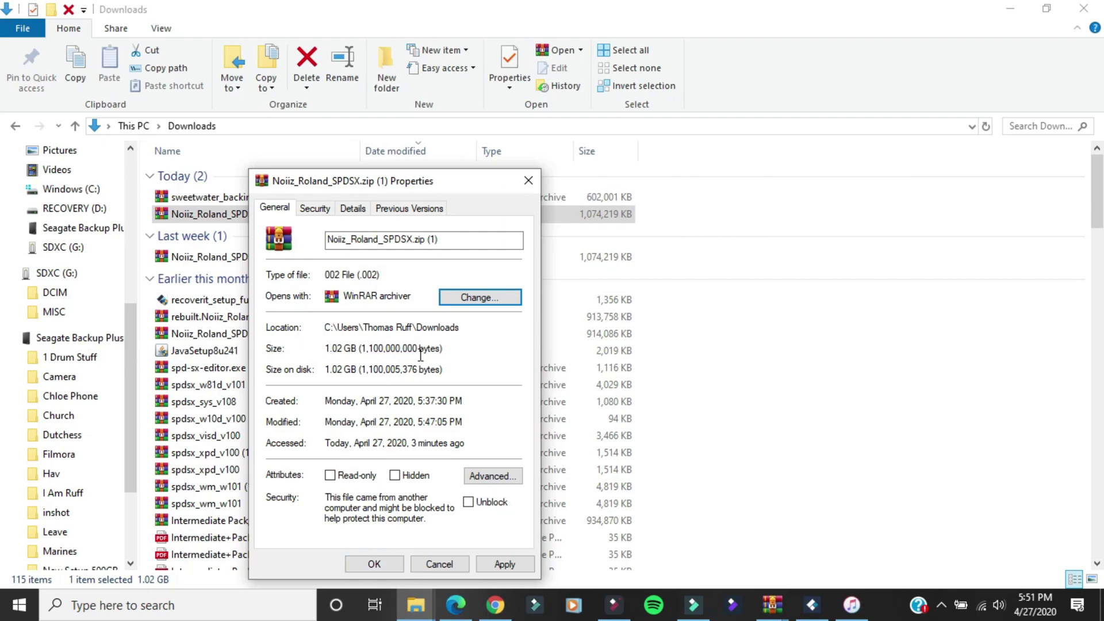
left_click(316, 208)
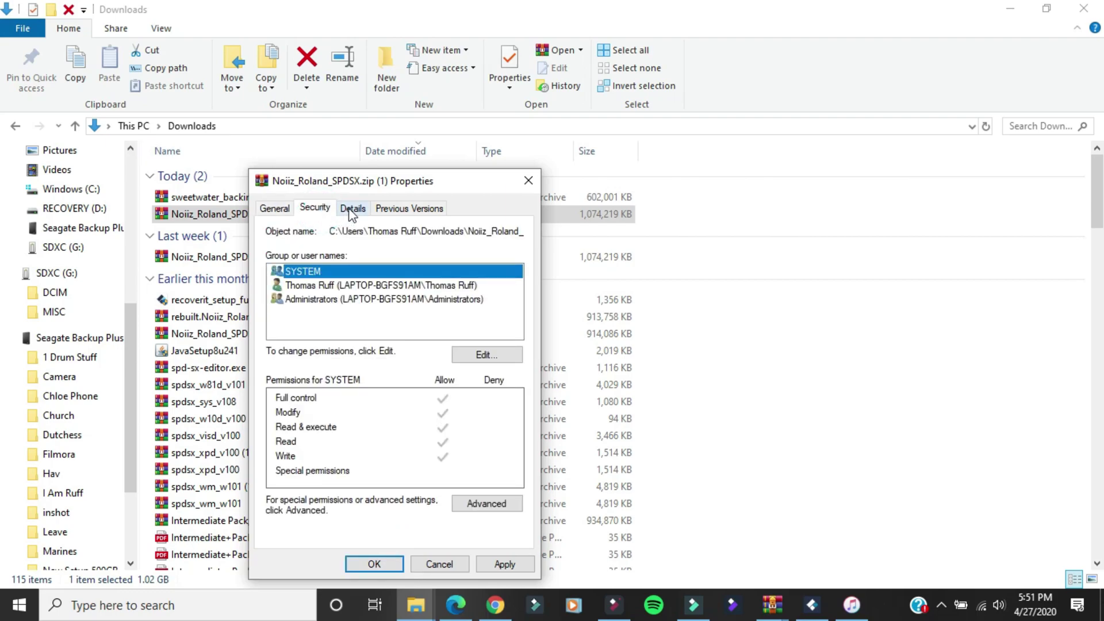
left_click(352, 210)
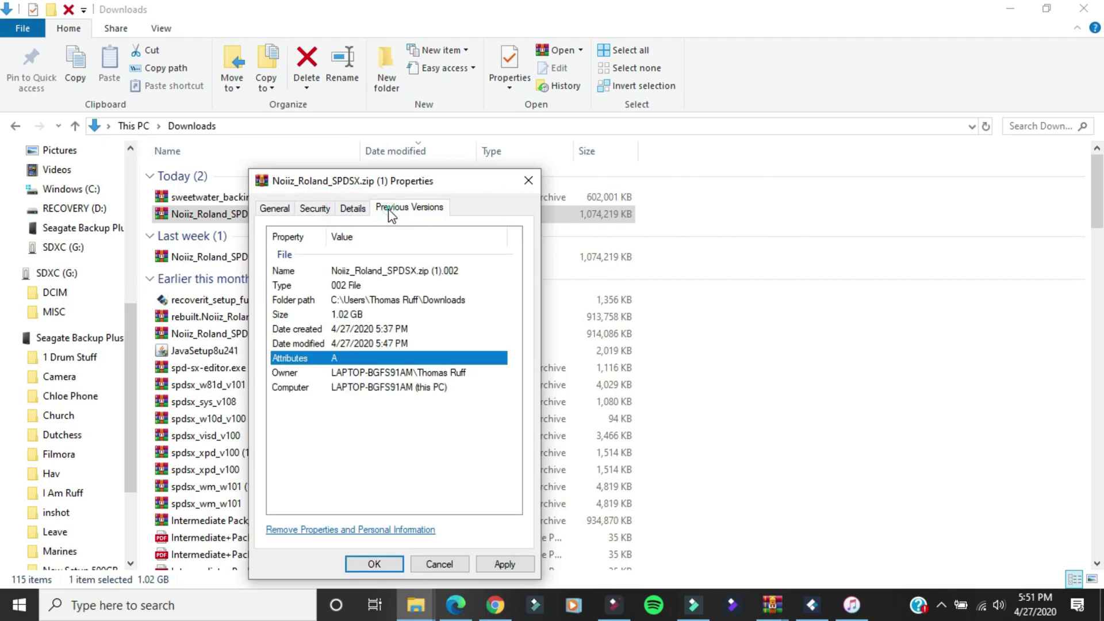
left_click(384, 214)
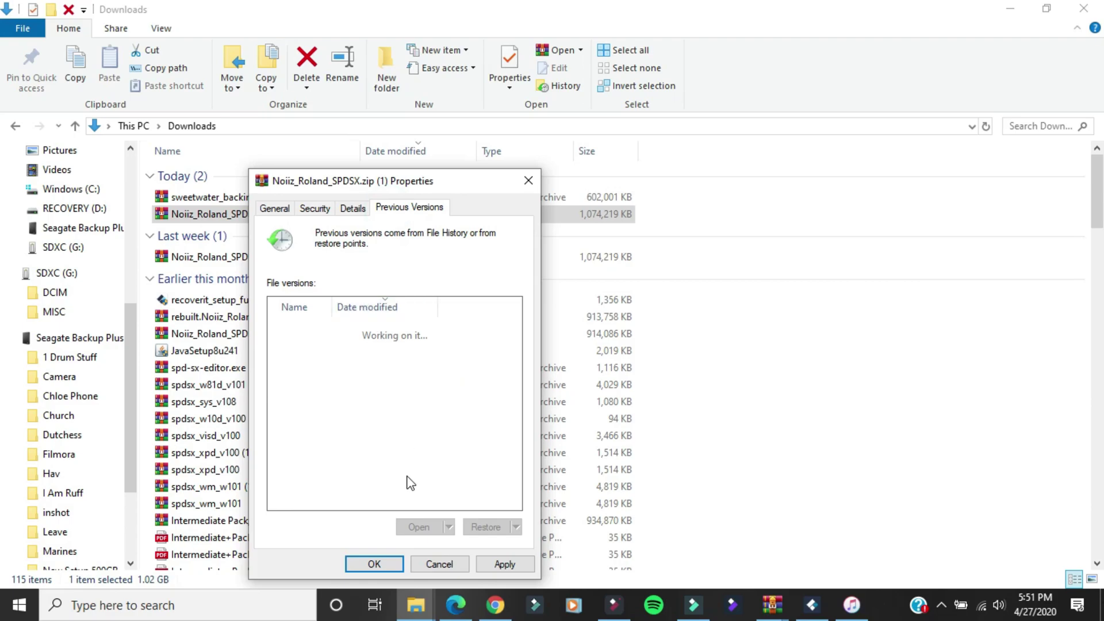
left_click(437, 564)
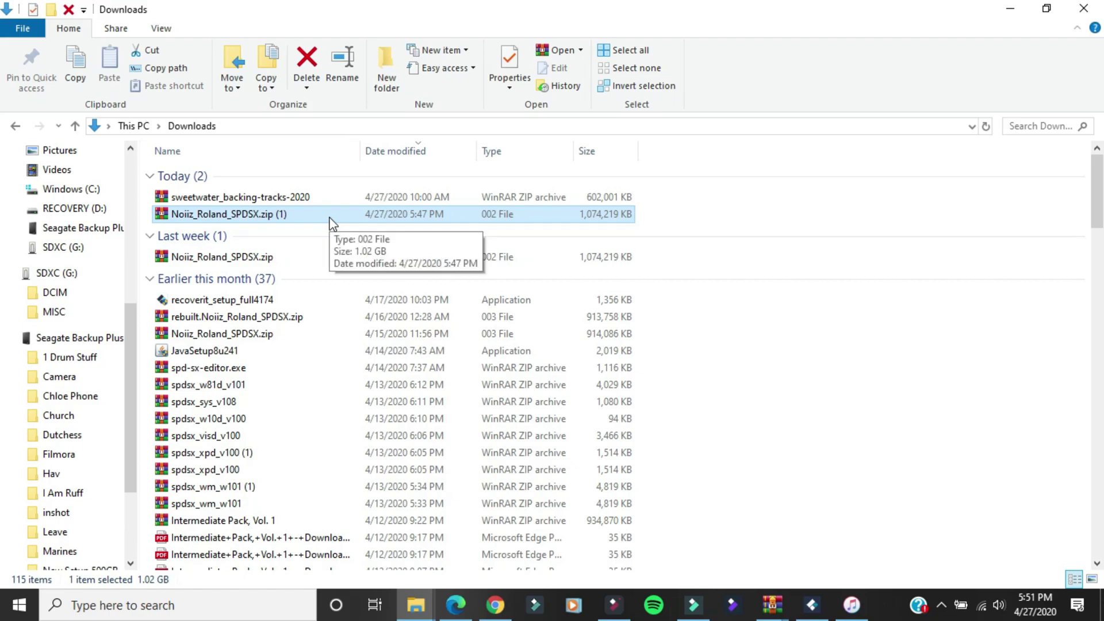
Step: Open Noiiz_Roland_SPDSX.zip (1).002 in WinRAR from Edge and dismiss the expired-trial notice
left_click(455, 605)
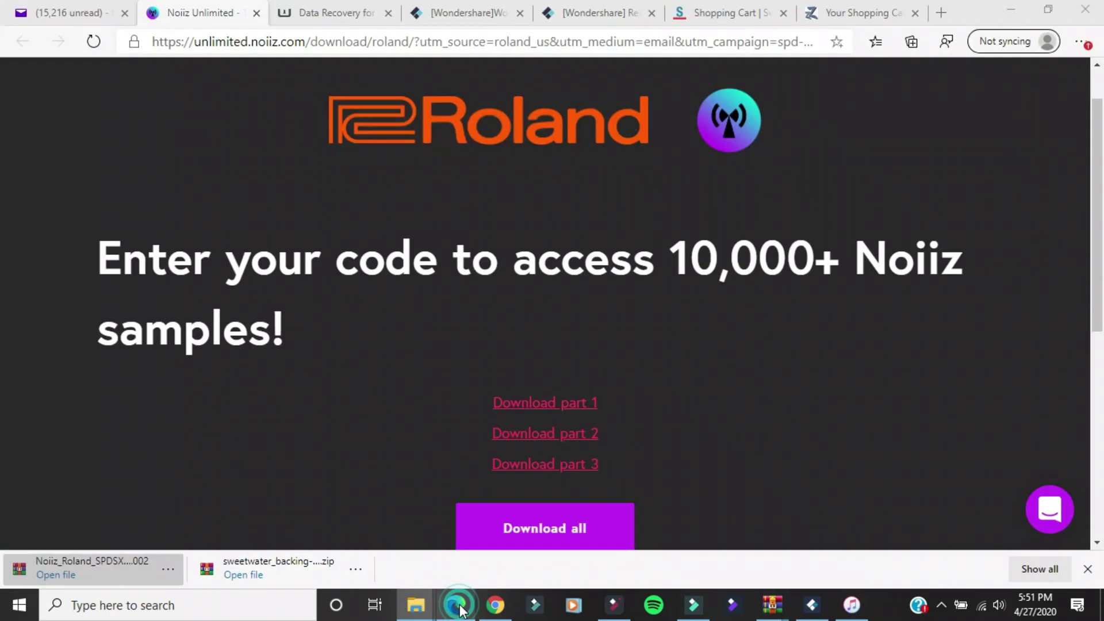
left_click(56, 576)
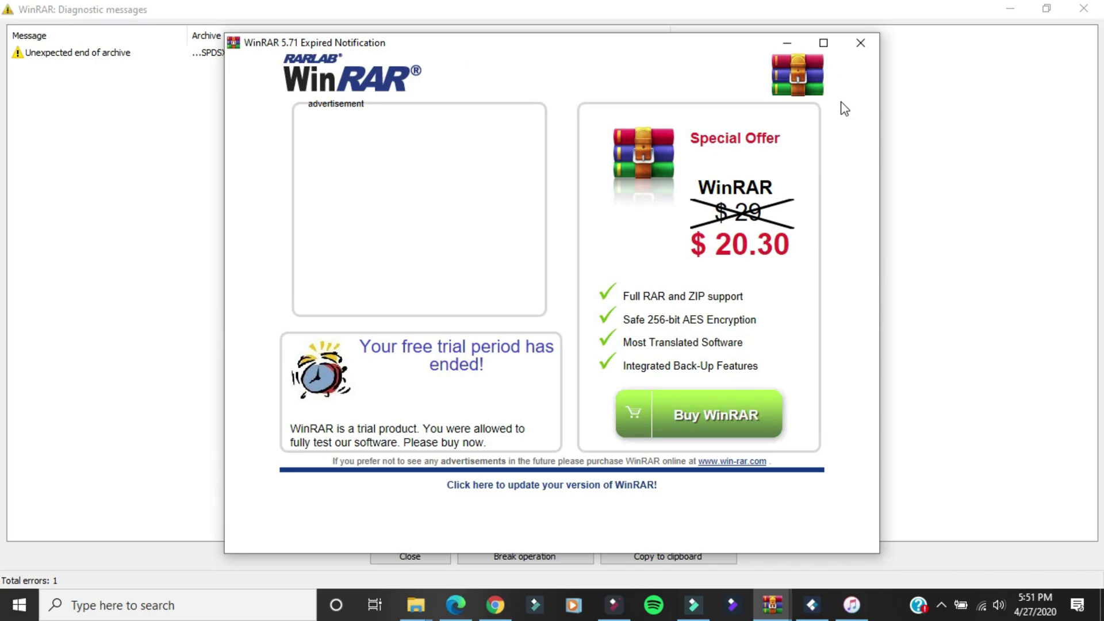
left_click(861, 45)
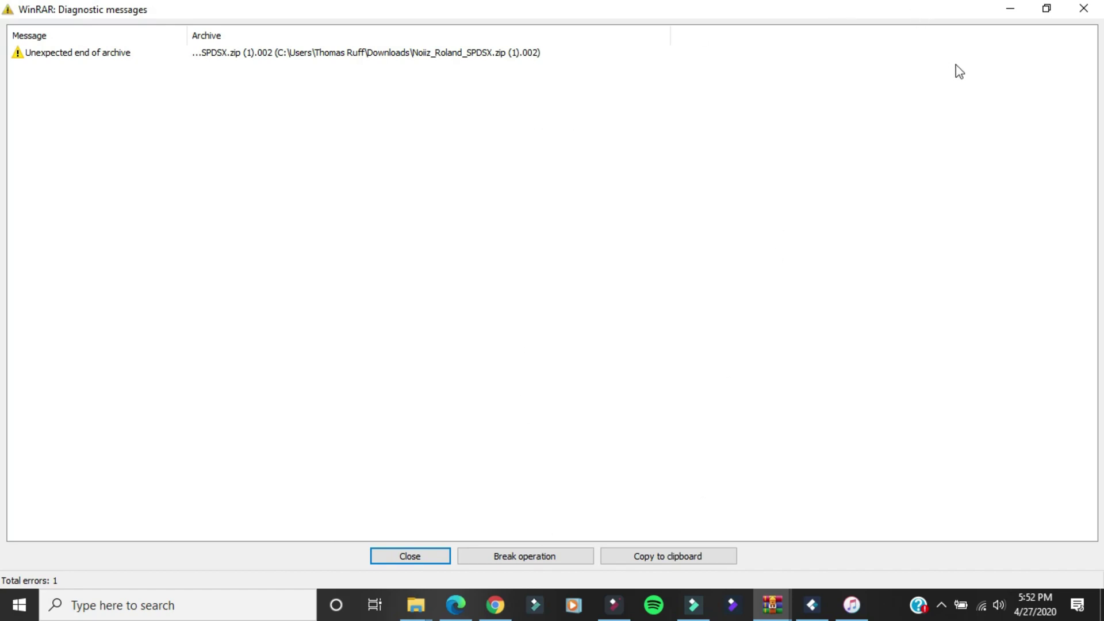
Step: Try playing 79_BrokenDholak_01_702.wav in Loops\Percussion\Percussion; it fails as corrupt
left_click(1084, 9)
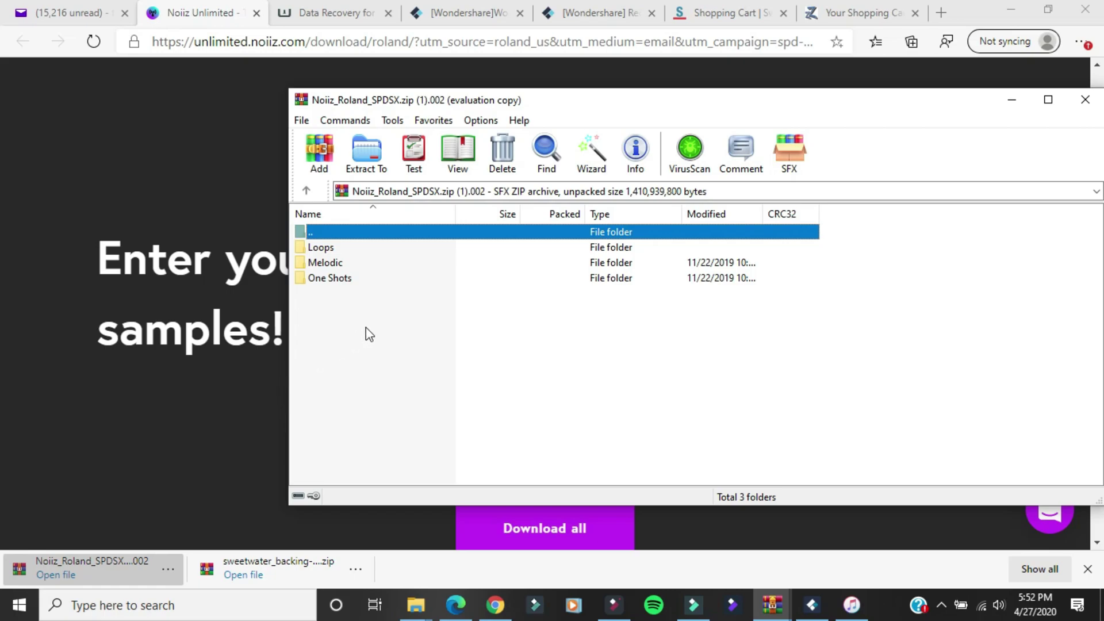
double_click(382, 247)
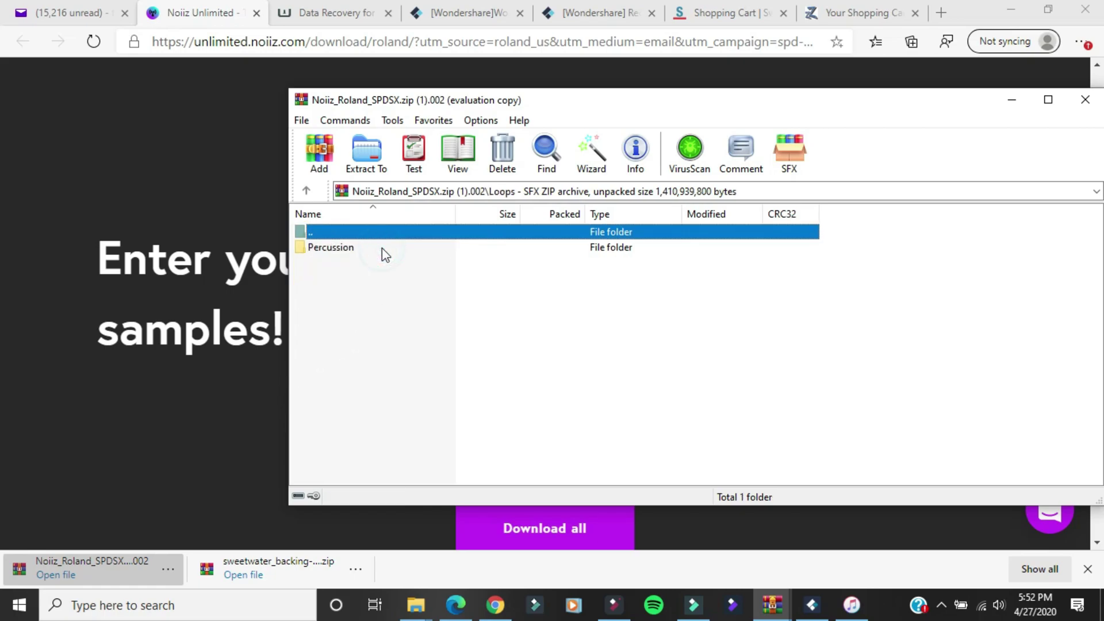
double_click(381, 248)
double_click(382, 248)
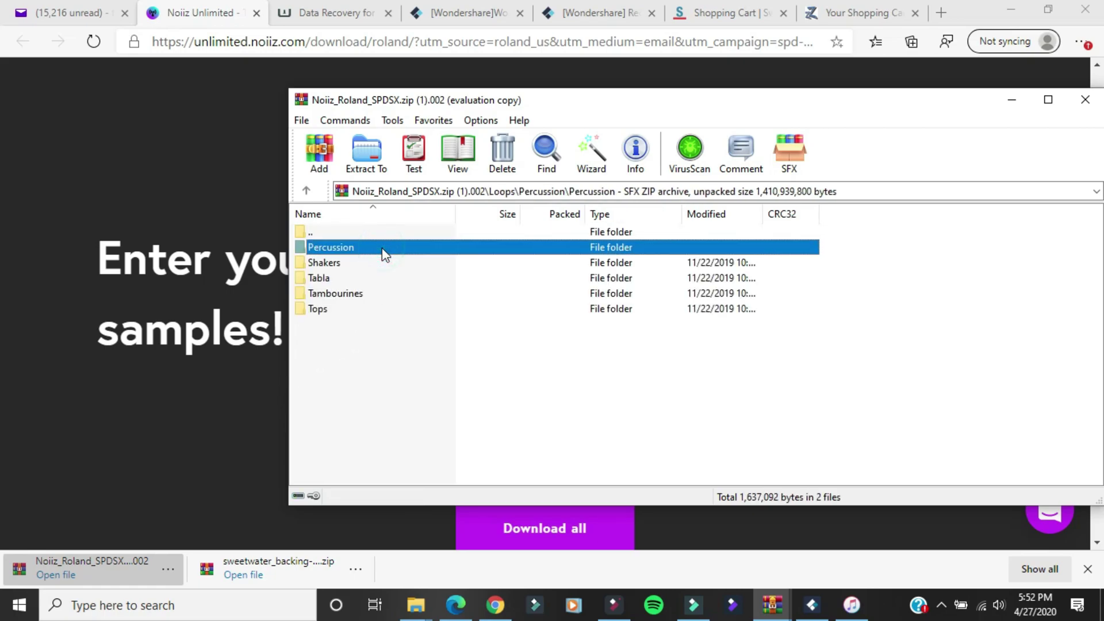
double_click(382, 247)
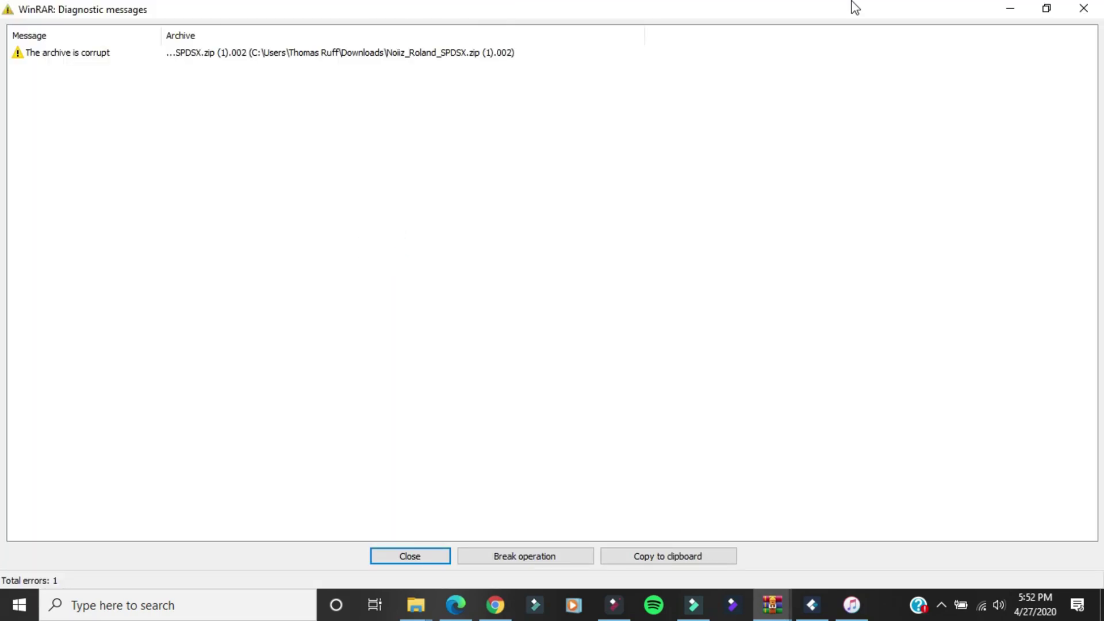
left_click(1083, 9)
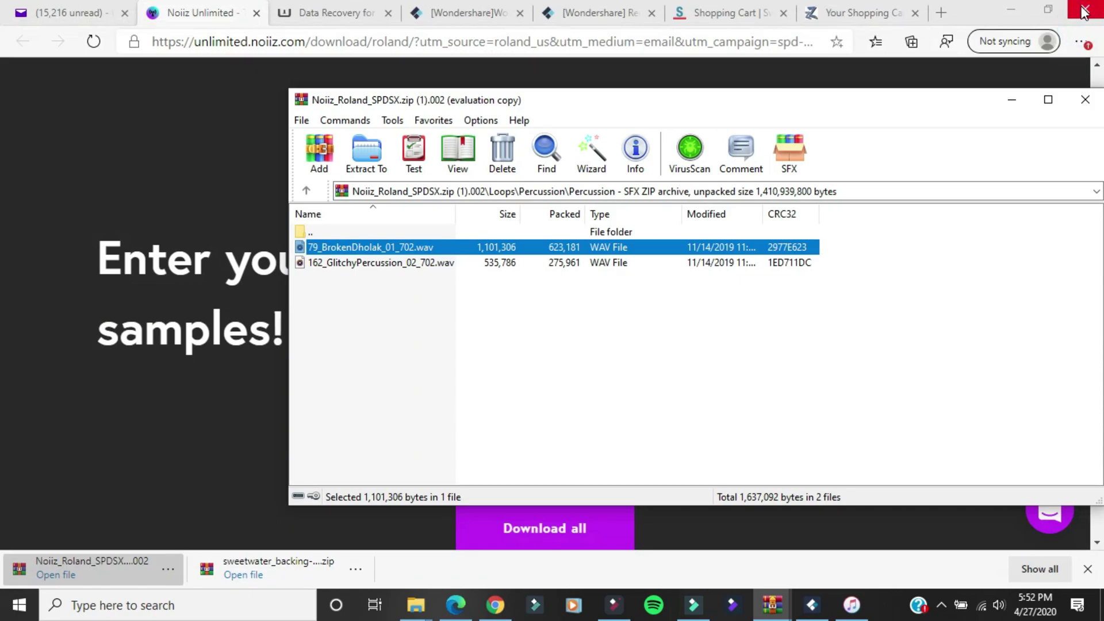
Step: Try the first sample in One Shots\Acoustic\Cymbals\China, which also fails as corrupt
left_click(306, 192)
left_click(306, 191)
left_click(305, 191)
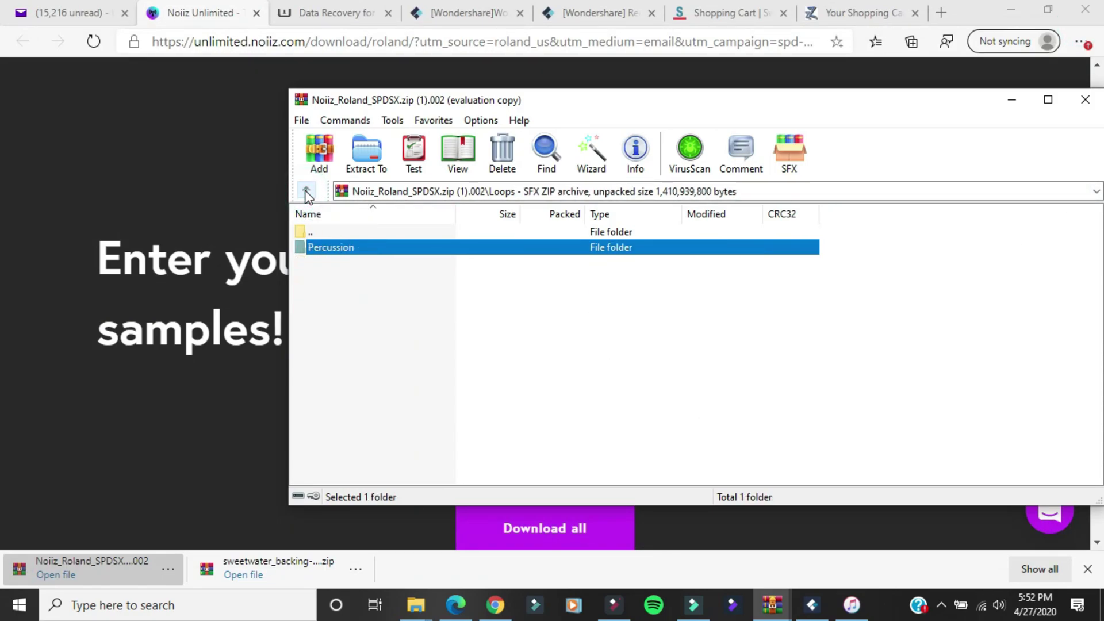
left_click(306, 191)
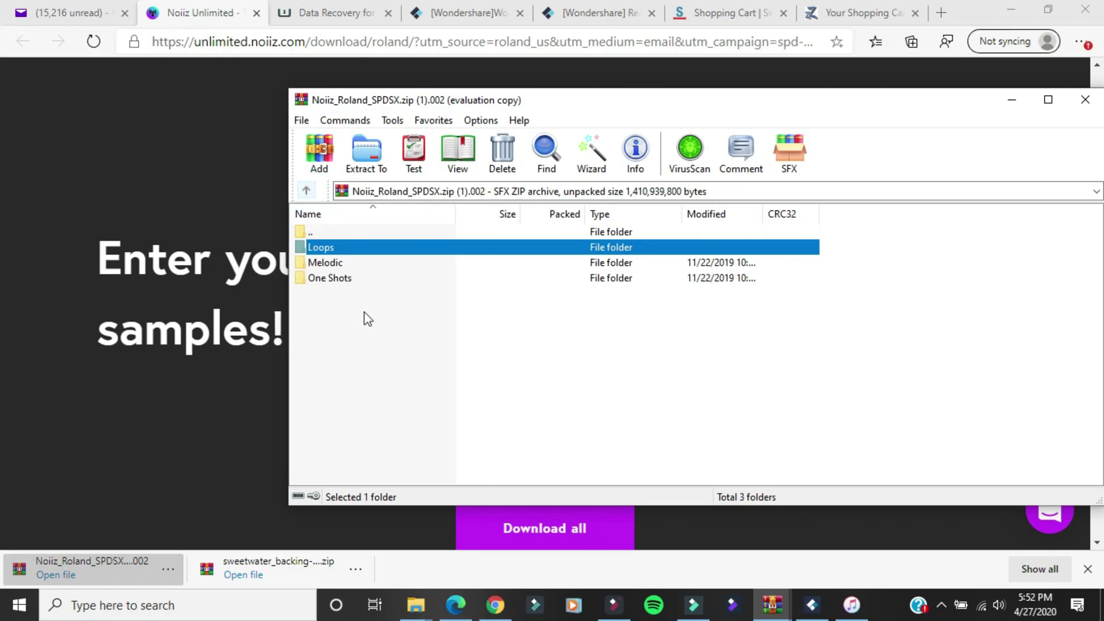
double_click(362, 280)
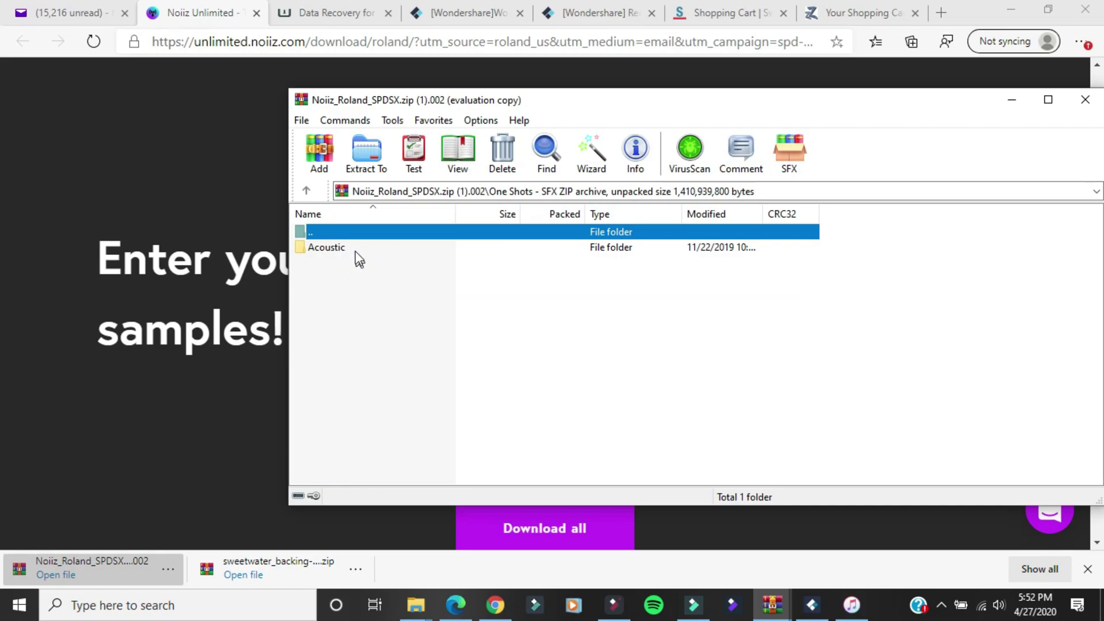
double_click(356, 248)
double_click(353, 248)
double_click(356, 248)
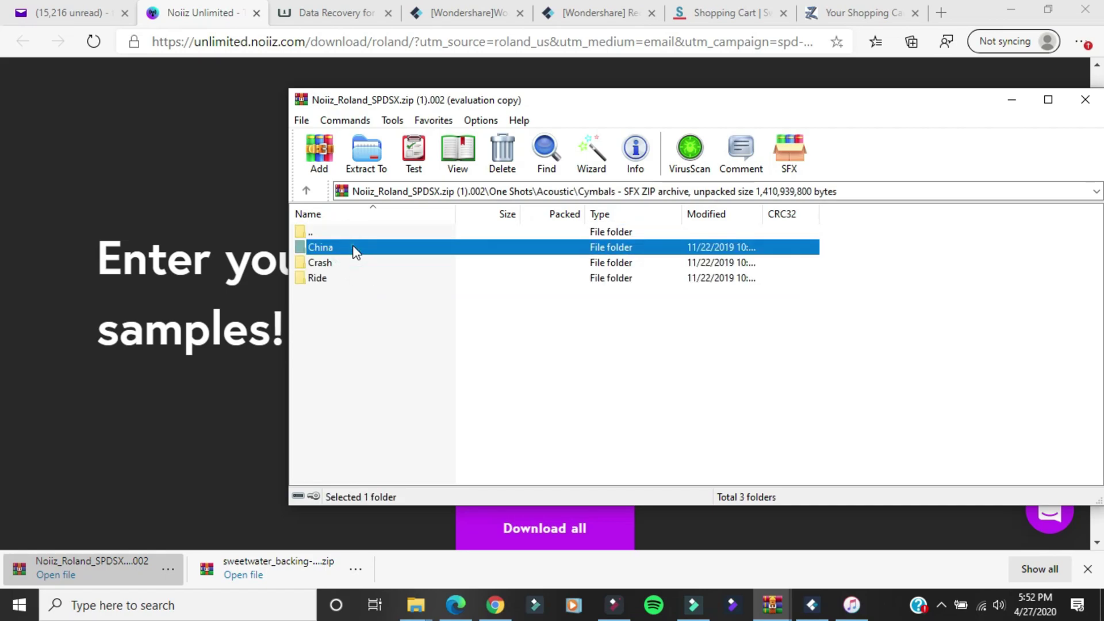
double_click(353, 245)
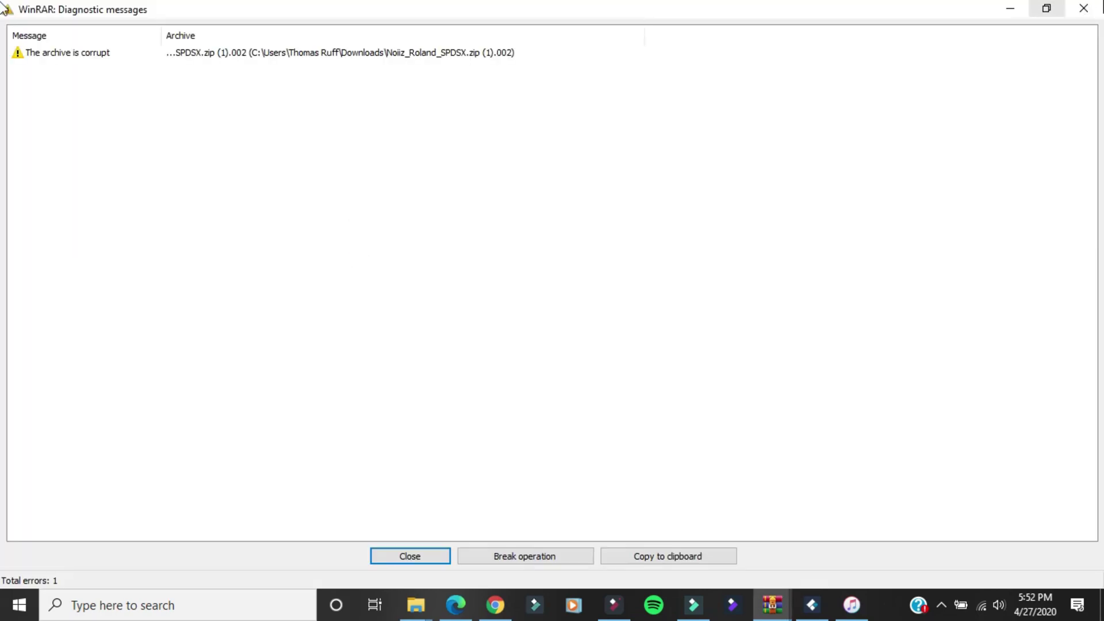
left_click(1084, 8)
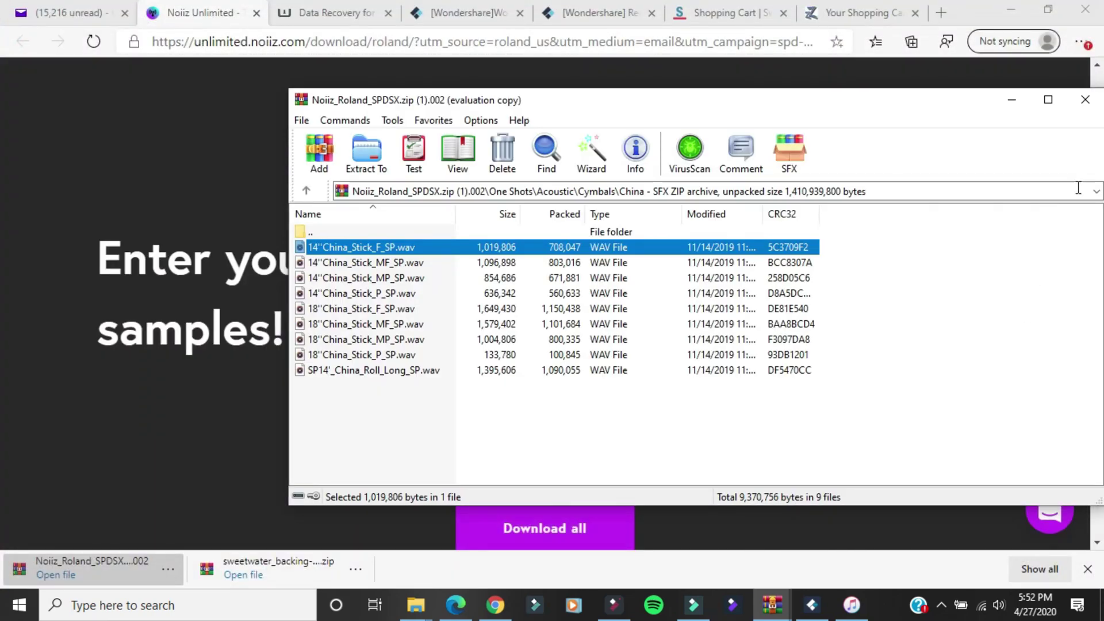
Step: Reopen Noiiz_Roland_SPDSX.zip (1), dismiss its end-of-archive warning, and go up to Downloads
left_click(1095, 101)
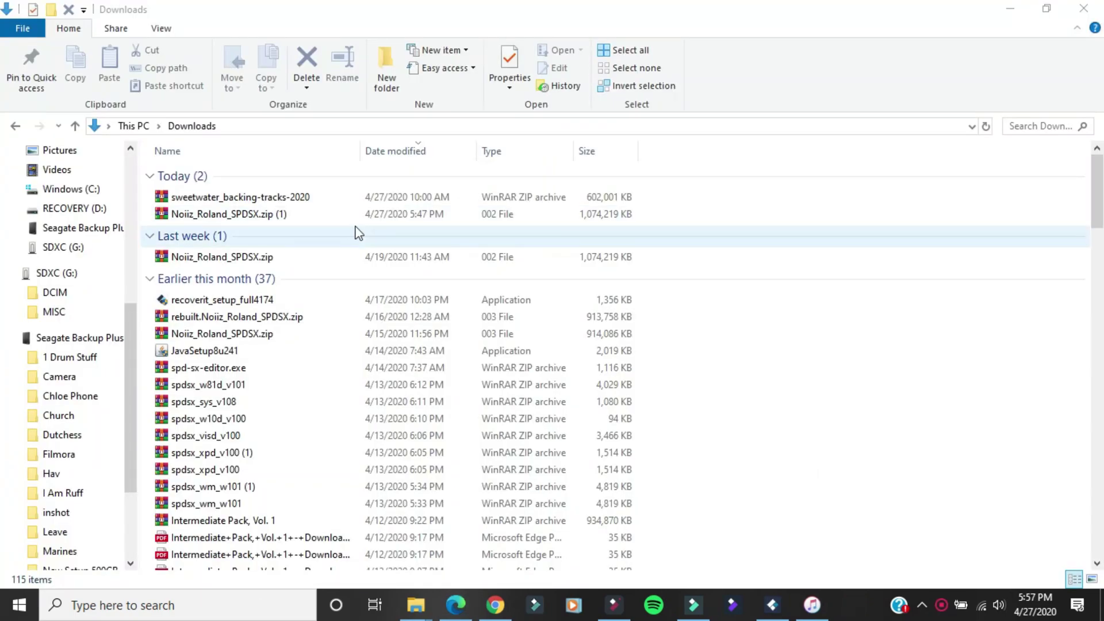
double_click(311, 217)
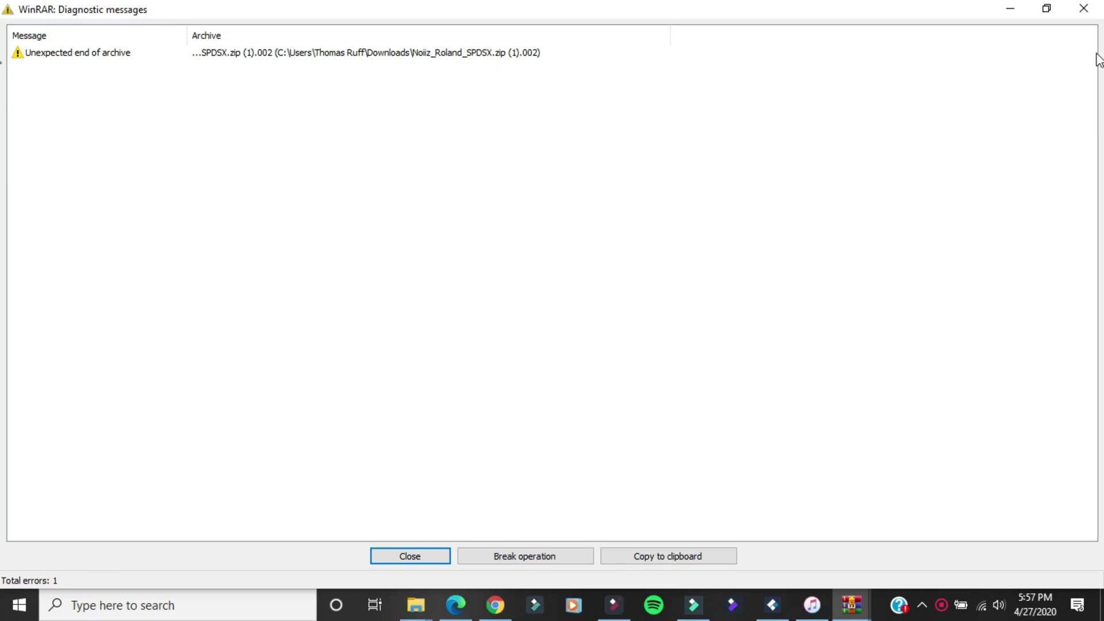
left_click(1084, 10)
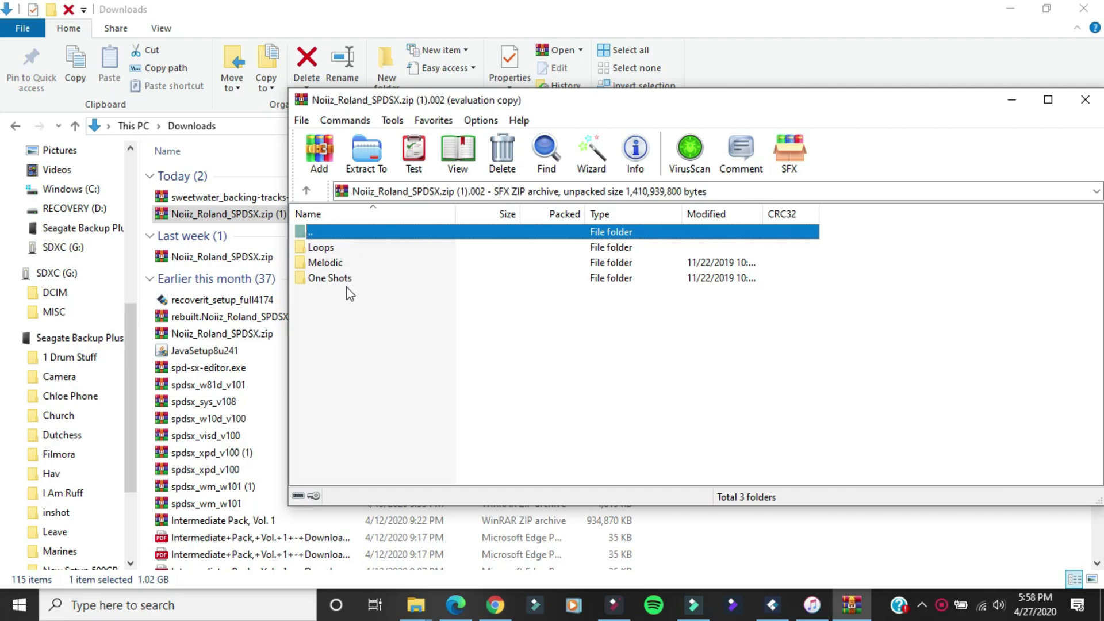
left_click(306, 189)
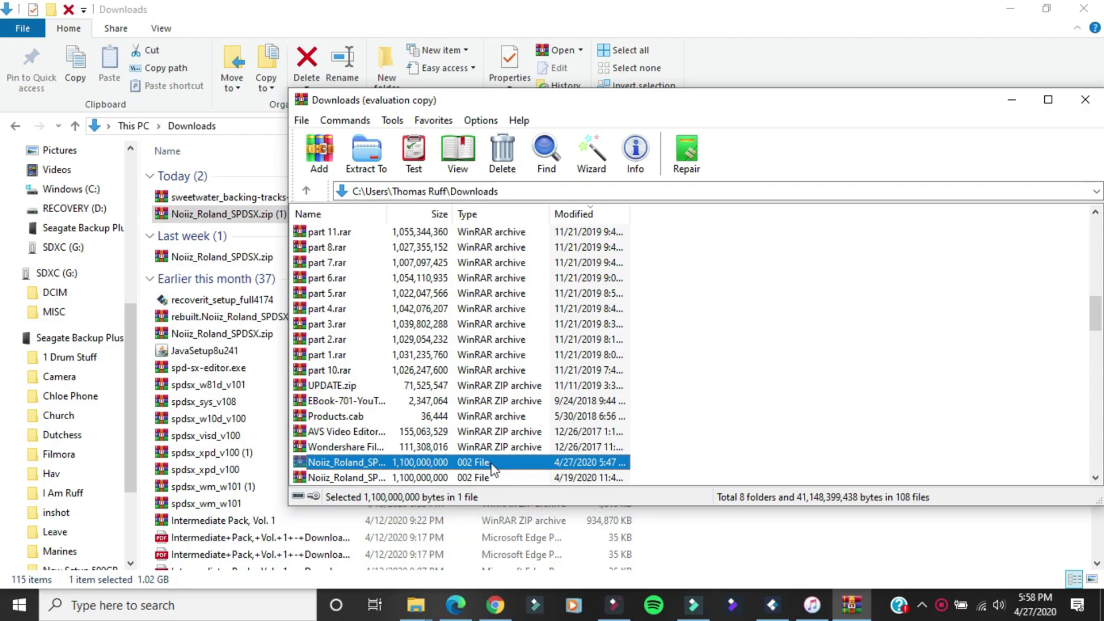
Step: Repair Noiiz_Roland_SPDSX.zip (1).002, treating it as ZIP, with output to Downloads
left_click(683, 153)
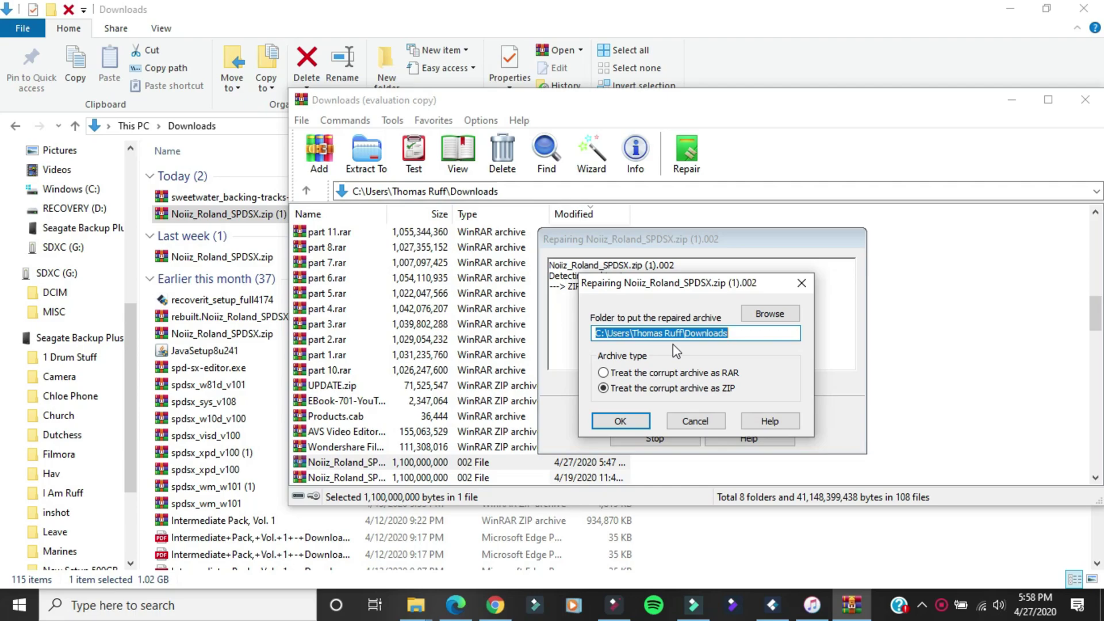
left_click(632, 422)
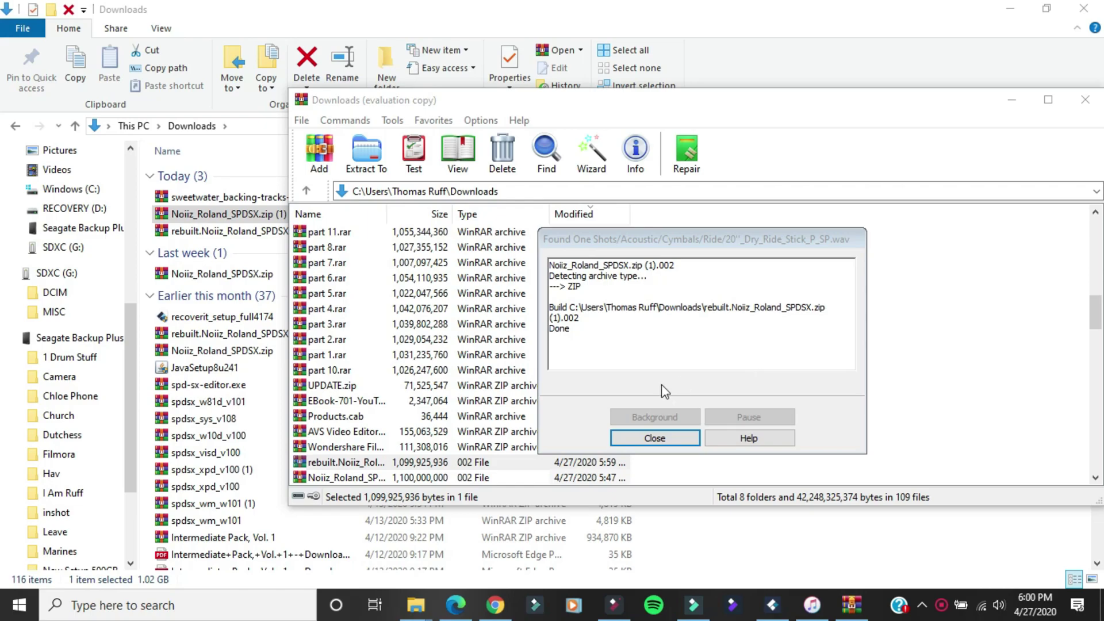
Step: Close the repair log and WinRAR, leaving rebuilt.Noiiz_Roland_SPDSX.zip (1) visible in Downloads
left_click(655, 439)
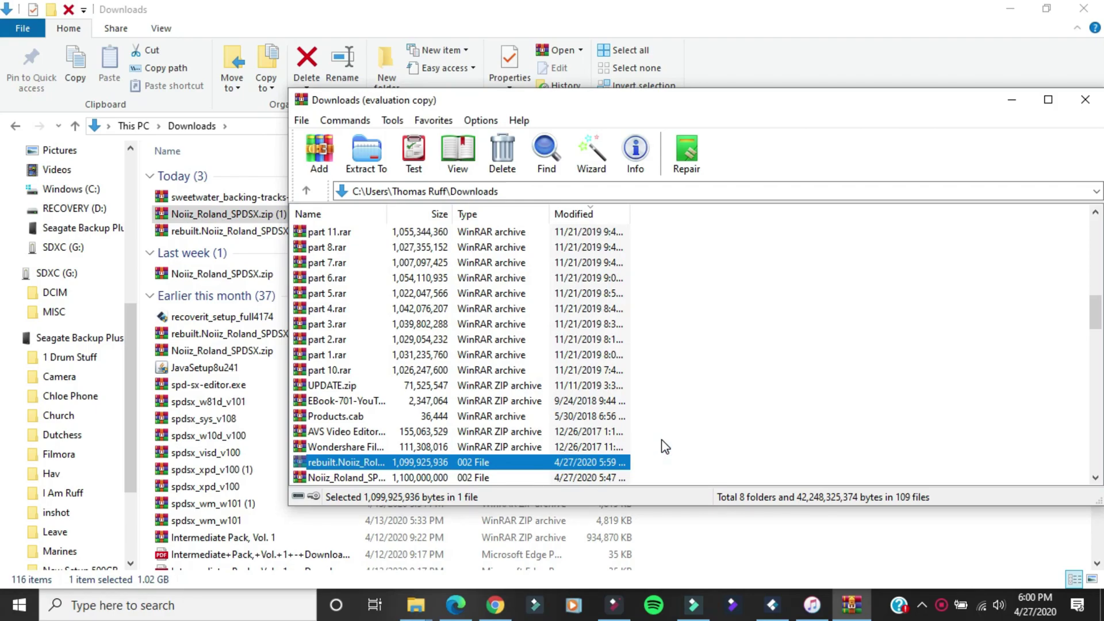
left_click_drag(503, 462, 333, 486)
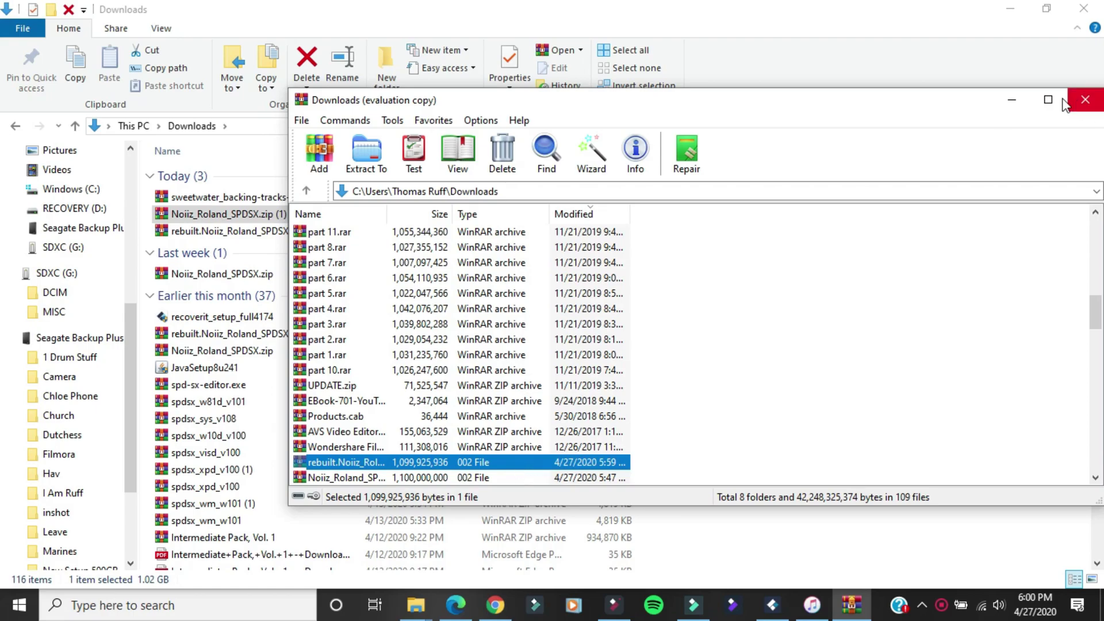
left_click(1084, 100)
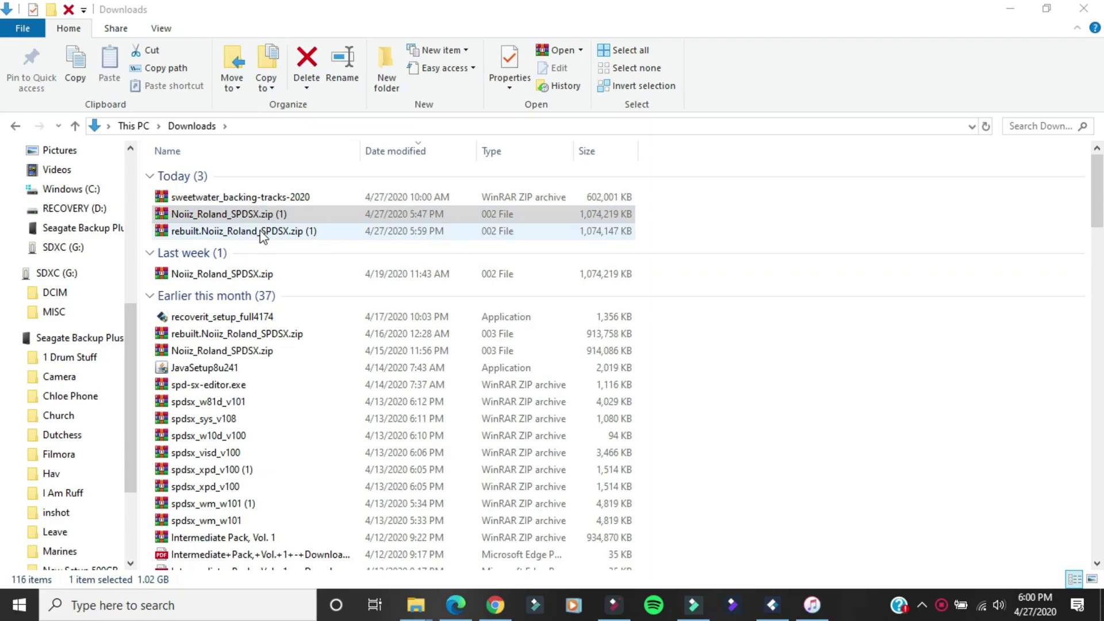
Step: In rebuilt.Noiiz_Roland_SPDSX.zip (1).002, play Loops\Percussion\Percussion\79_BrokenDholak_01_702.wav successfully
double_click(569, 237)
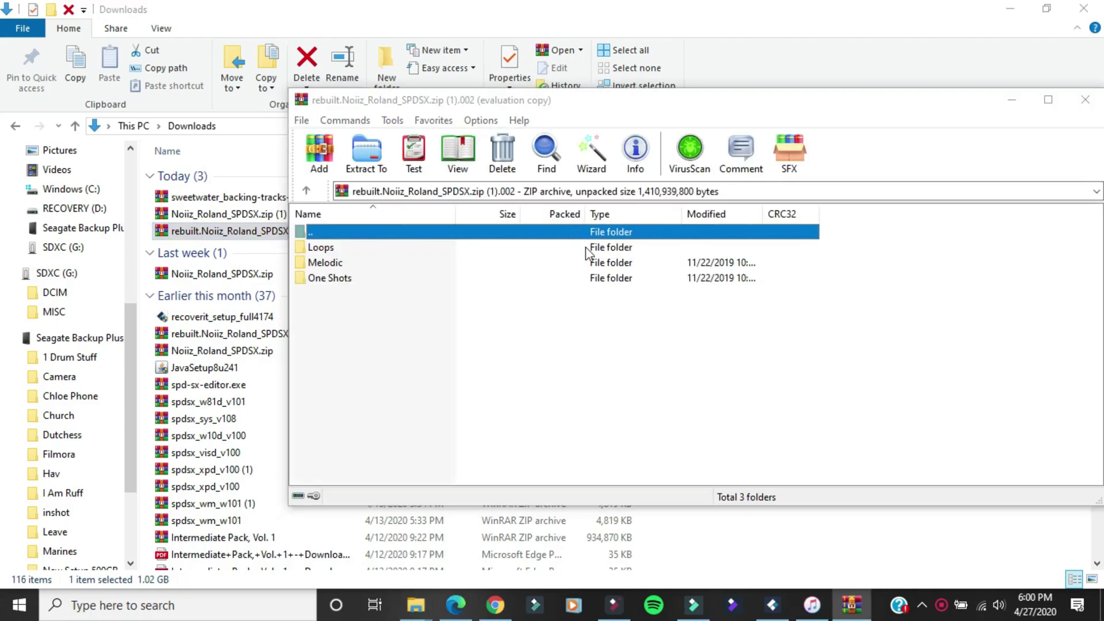
left_click(800, 310)
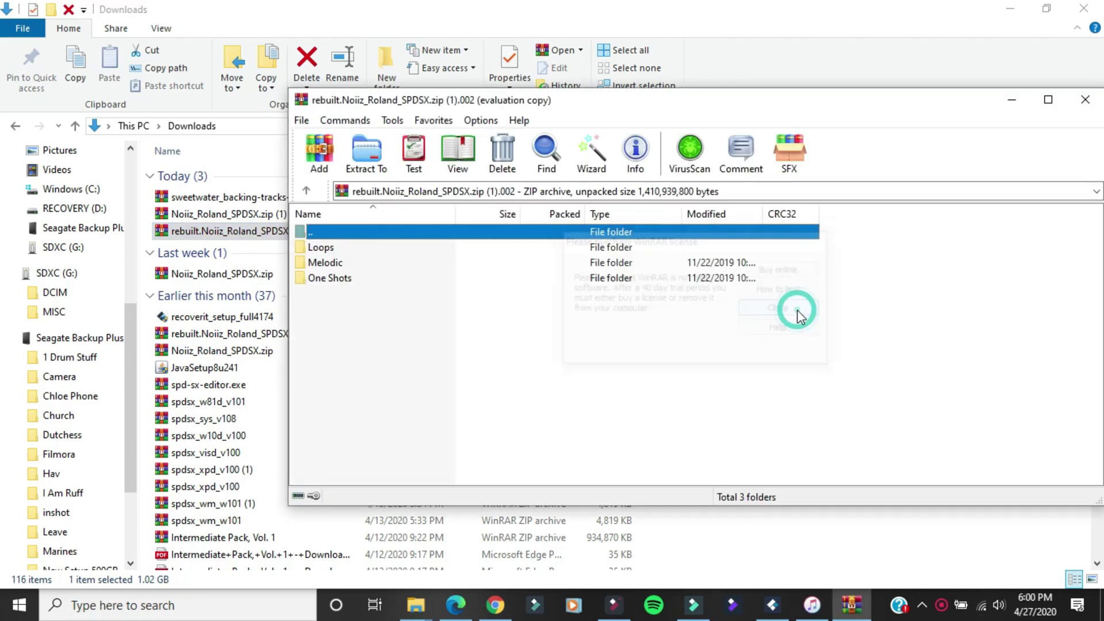
double_click(353, 248)
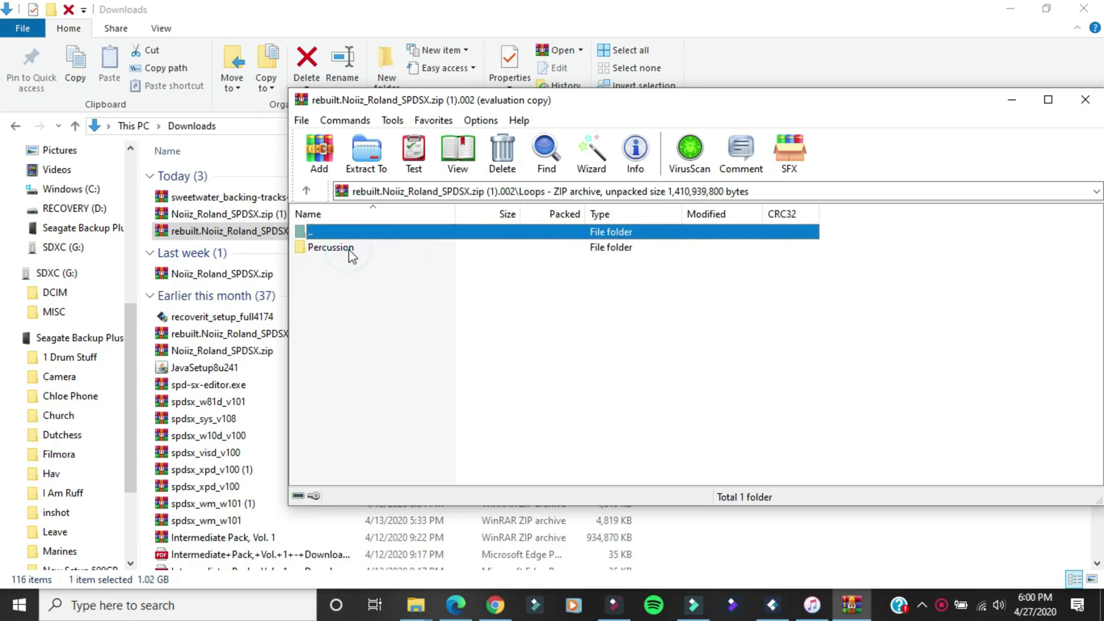
double_click(350, 248)
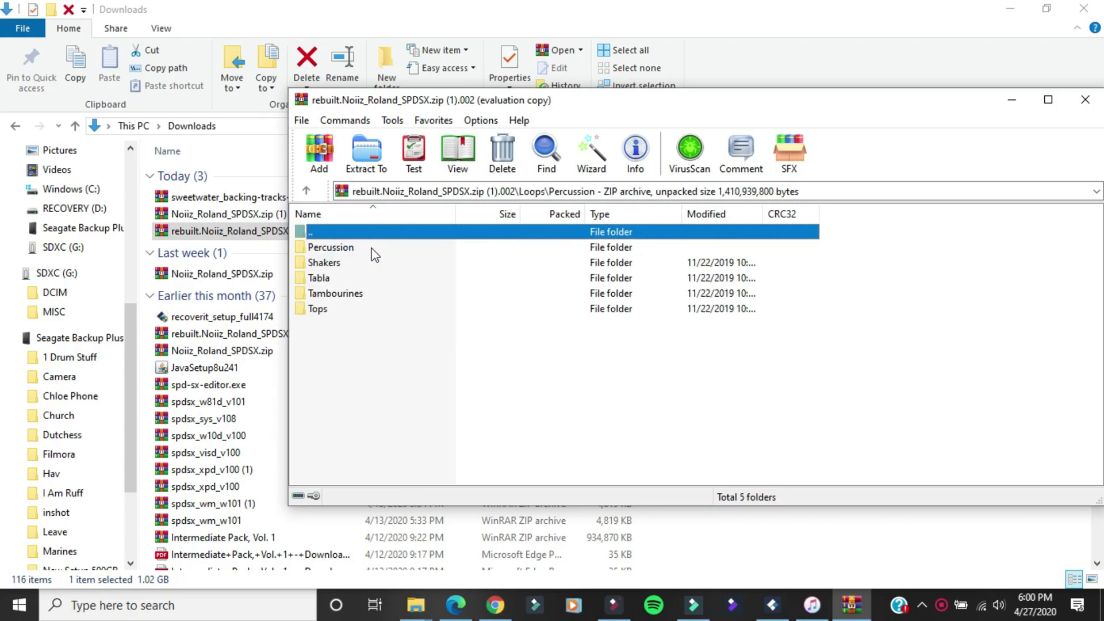
left_click(372, 249)
double_click(372, 249)
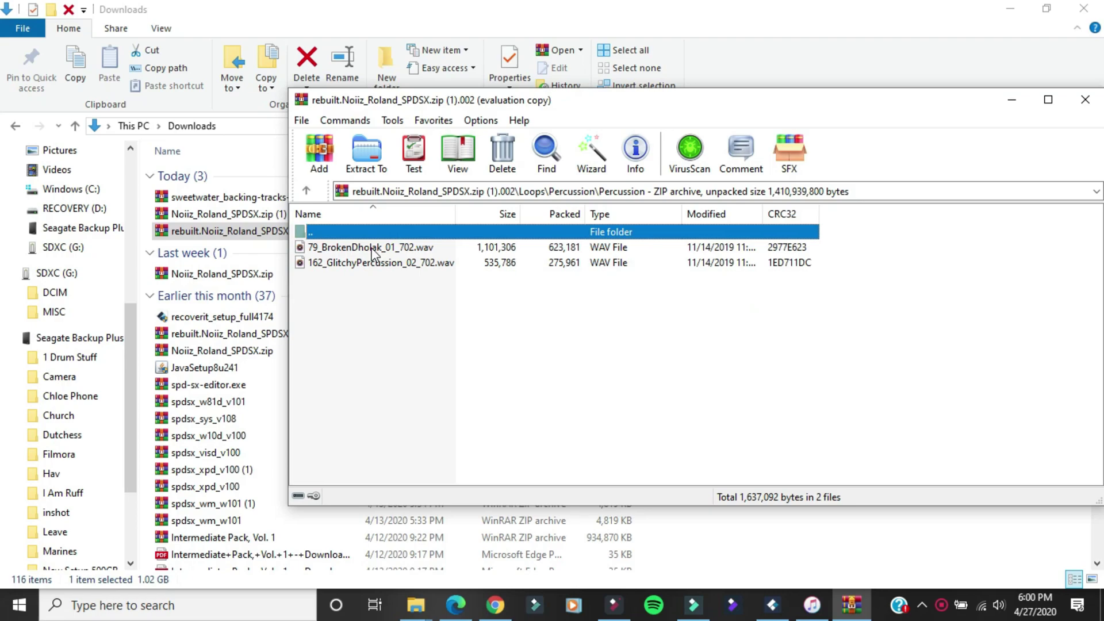
double_click(383, 248)
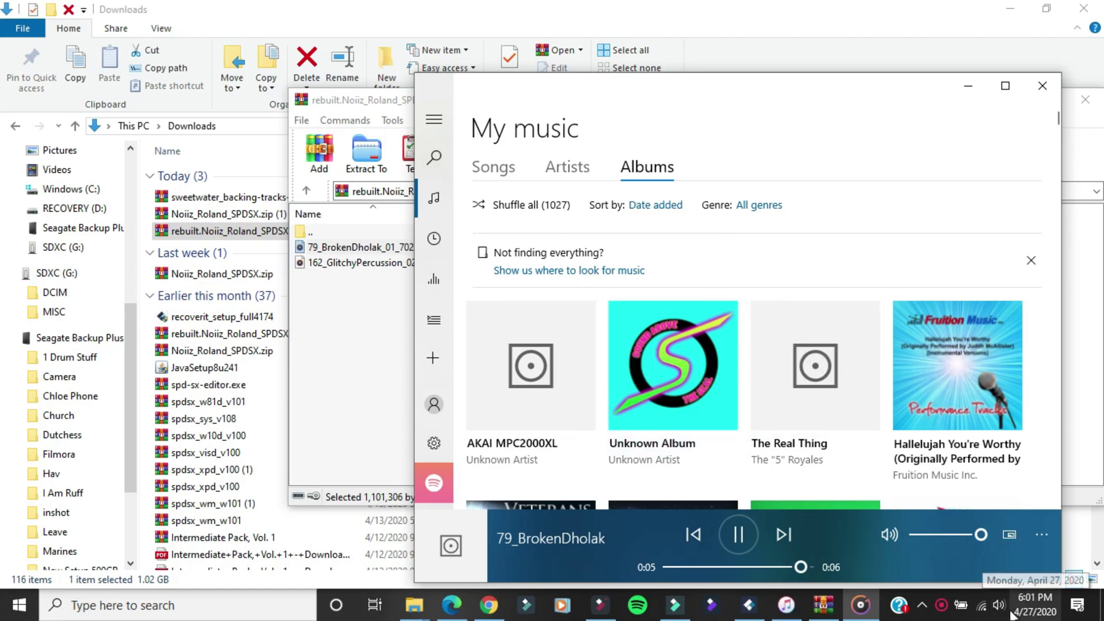
key("alt+F4")
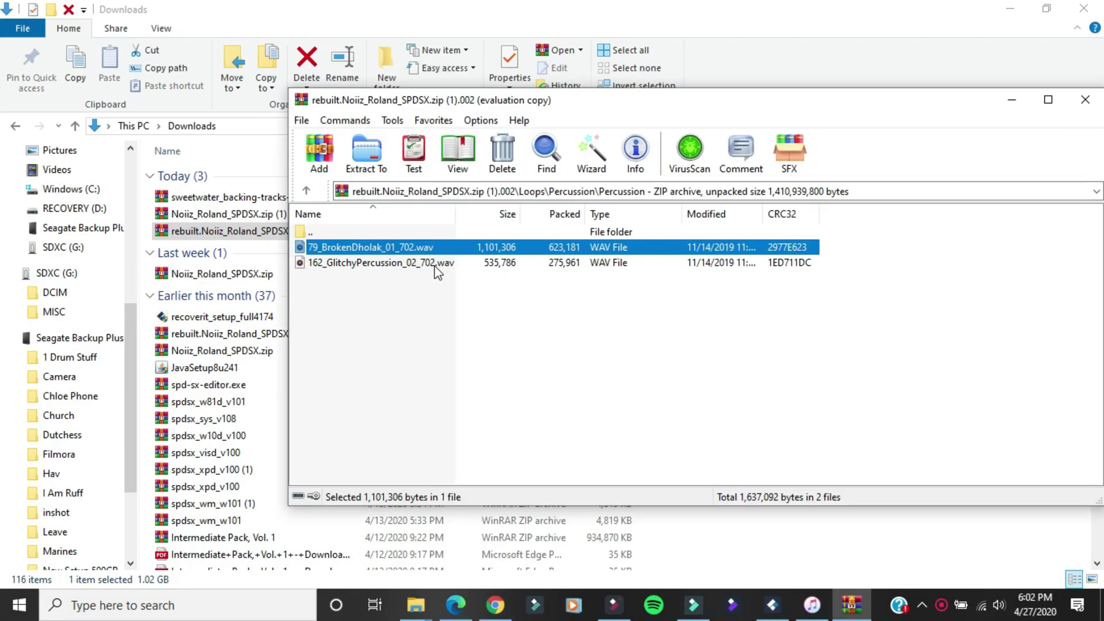
Step: Play 162_GlitchyPercussion_02_702.wav from the rebuilt archive
left_click(435, 263)
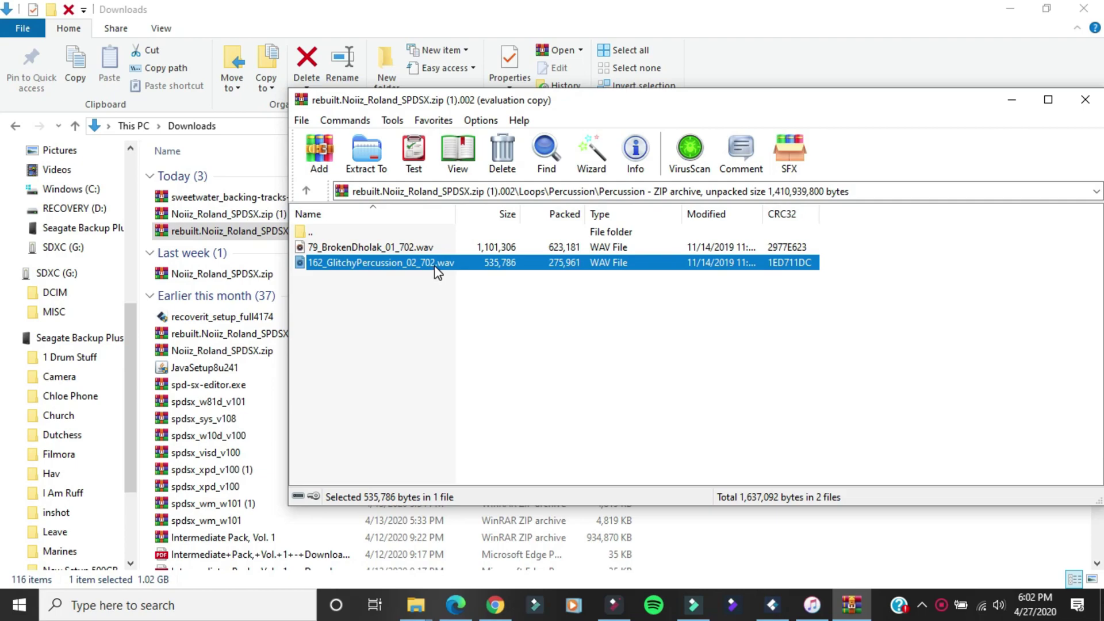
double_click(435, 266)
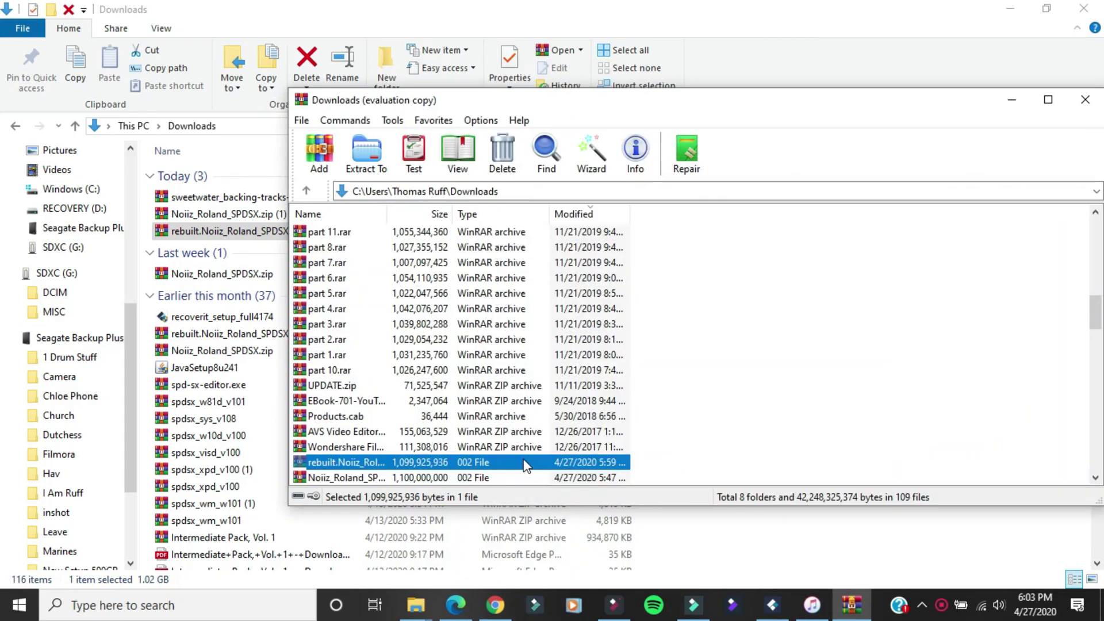
Step: Extract the rebuilt archive's samples into F:\1 Drum Stuff\Roland SPD\Part 2 on the Seagate backup drive
left_click(376, 159)
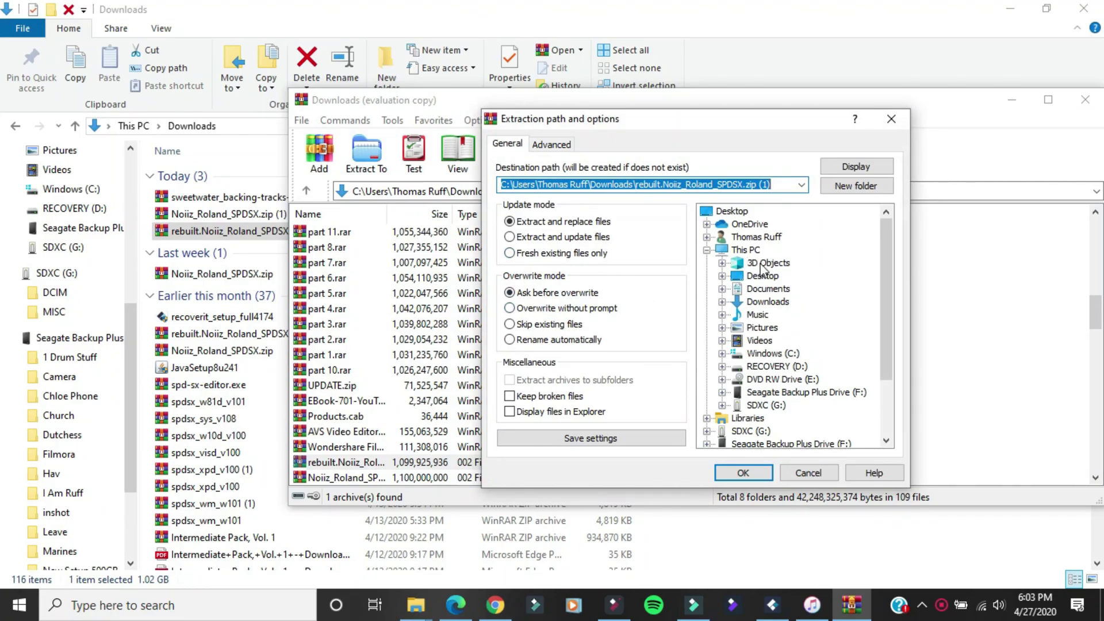
left_click(723, 393)
left_click(788, 225)
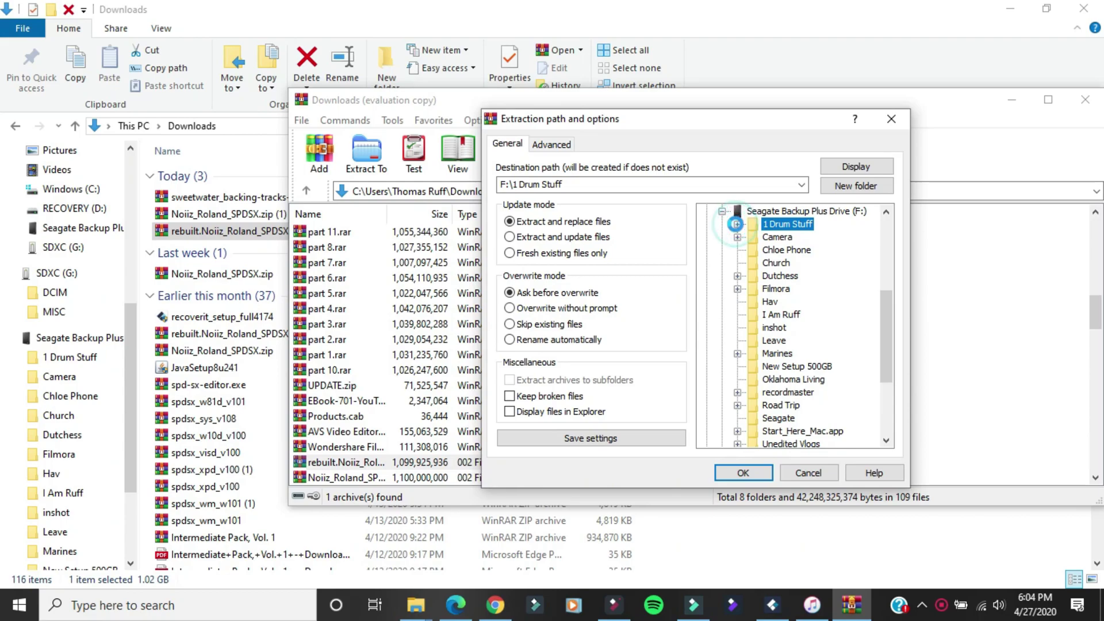
left_click(737, 224)
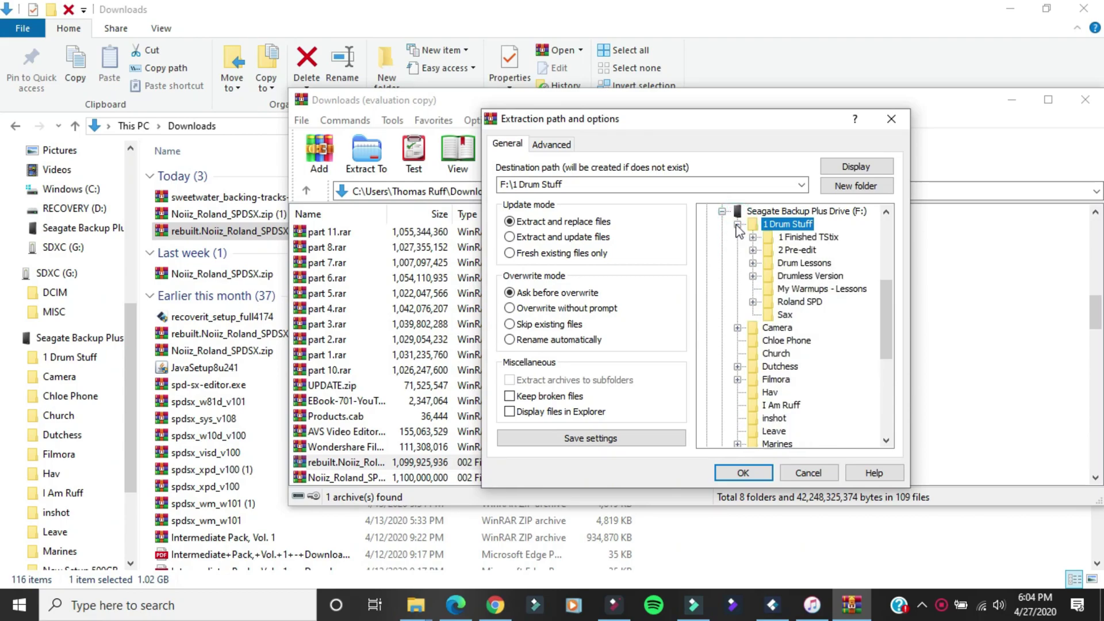
left_click(753, 302)
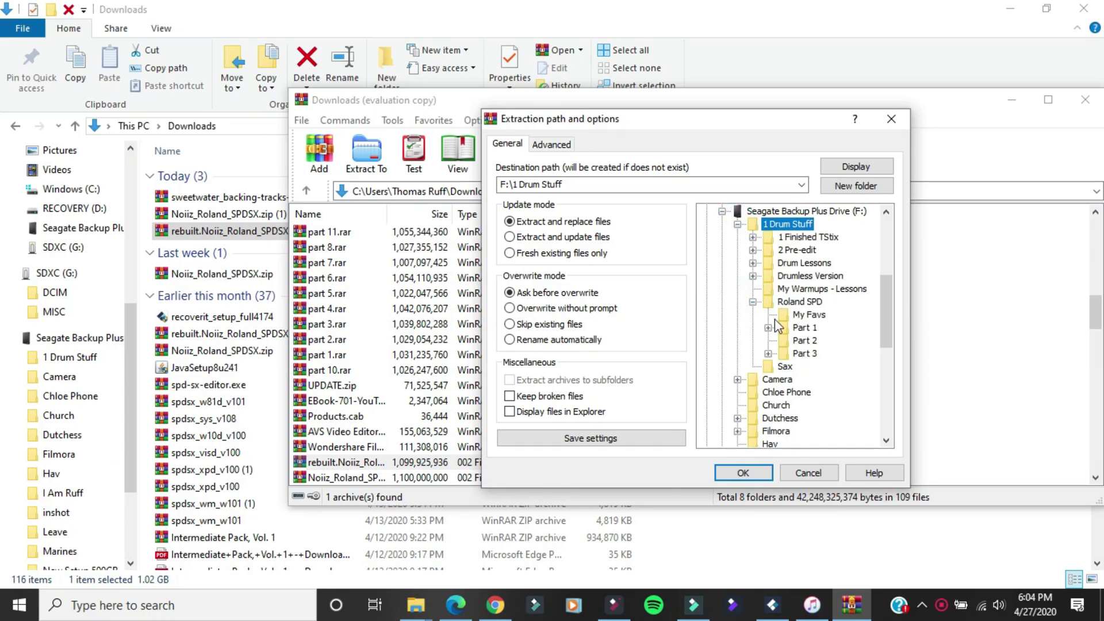
left_click(803, 342)
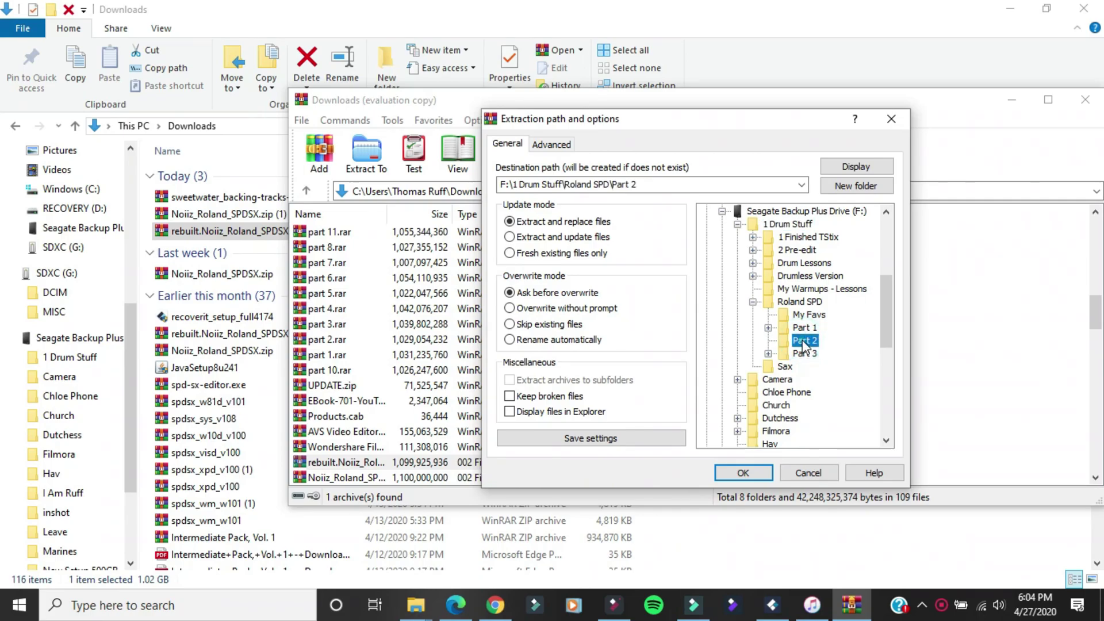
left_click(743, 472)
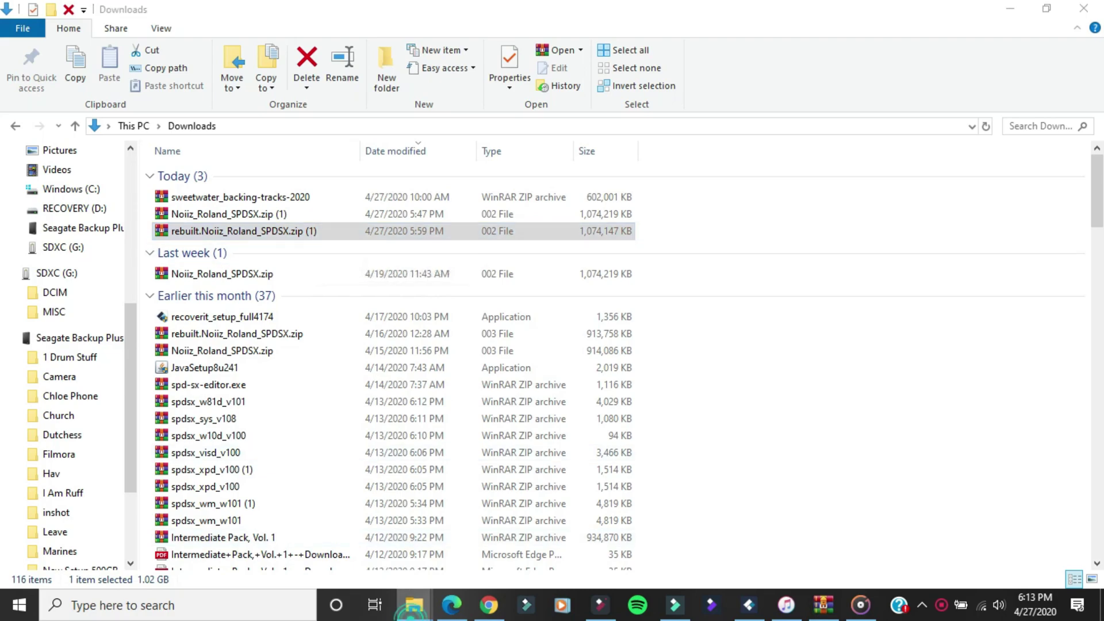
Step: In the Roland SPD window, browse into Part 2\Melodic\One Shots and select the Vocals folder
mouse_move(414, 605)
left_click(489, 561)
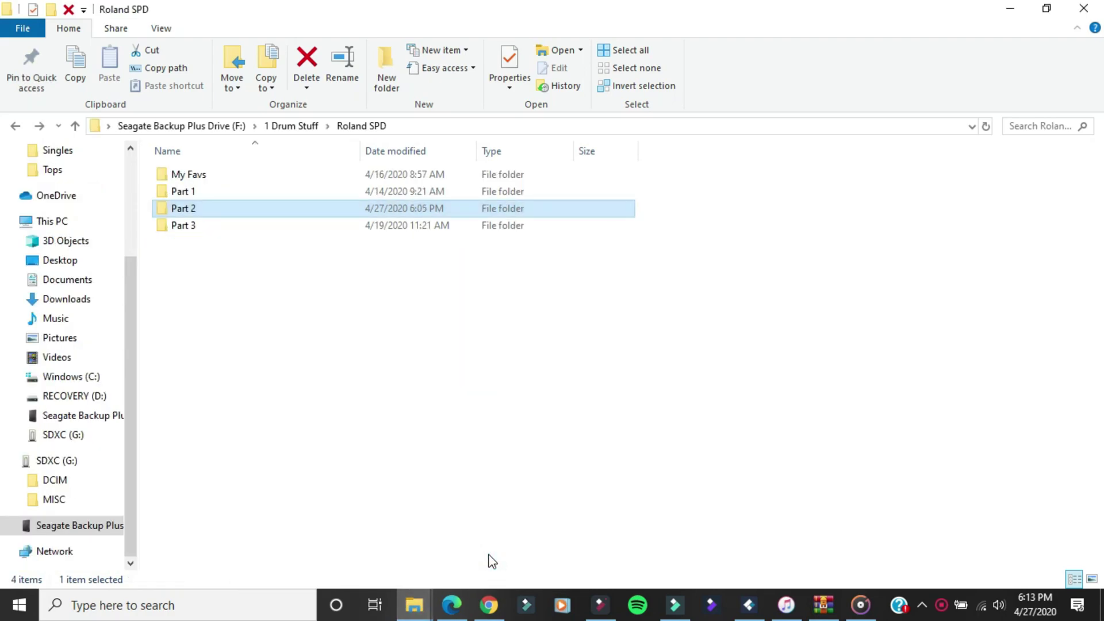
double_click(256, 212)
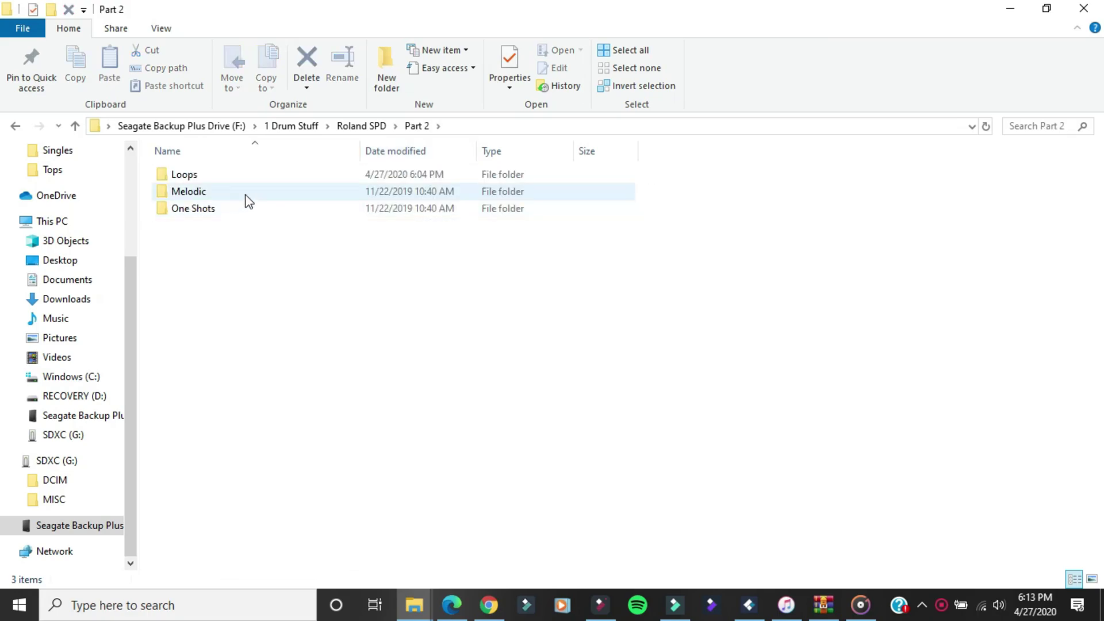
double_click(246, 192)
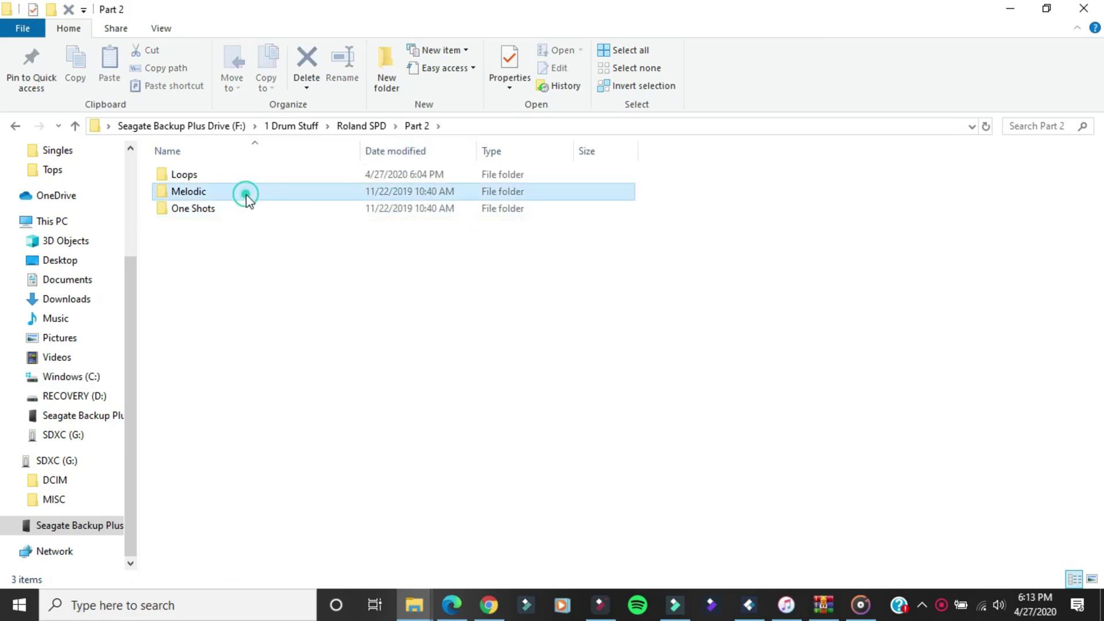
double_click(241, 192)
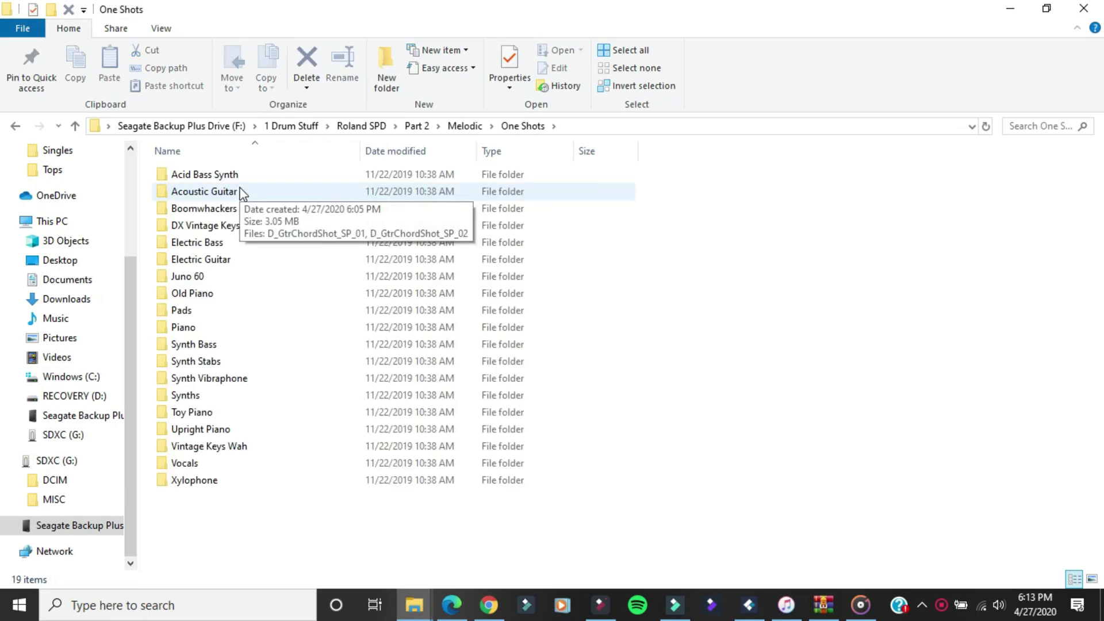
left_click(247, 462)
Step: Open the Vocals folder and play the Ab_HeyBaby, D_ChangeWord and Em_Adlib vocal samples
double_click(247, 463)
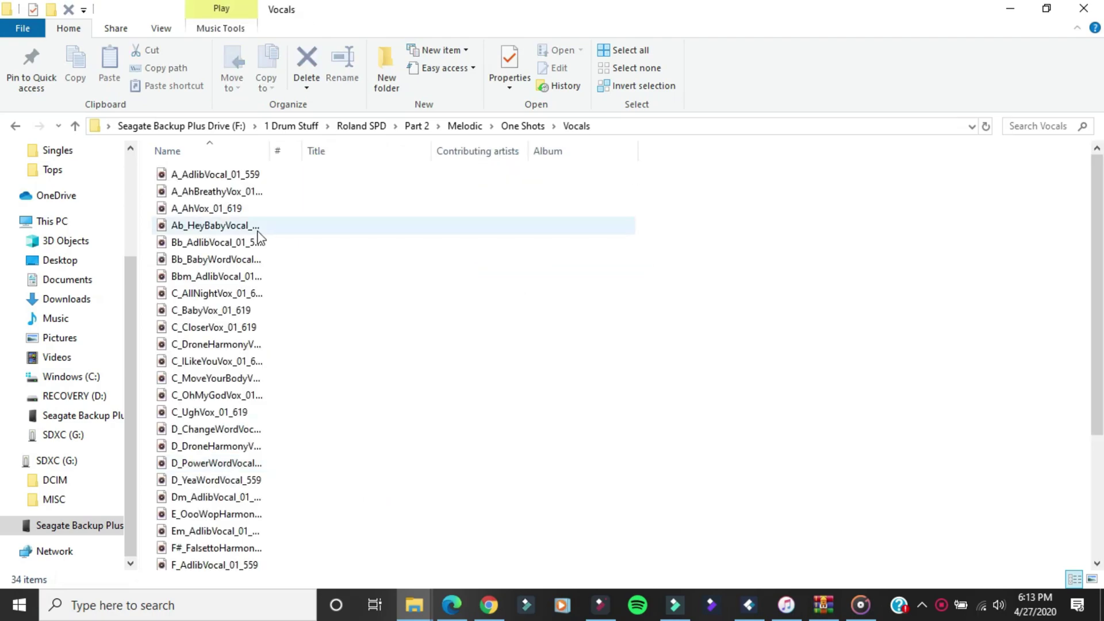
left_click(247, 327)
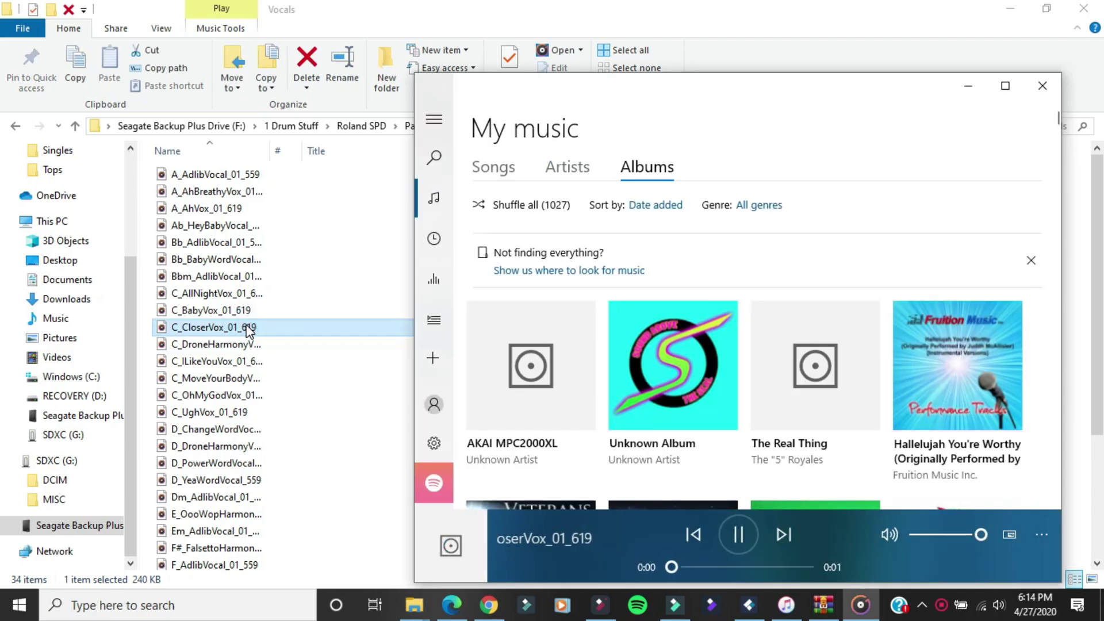
left_click(243, 227)
double_click(243, 227)
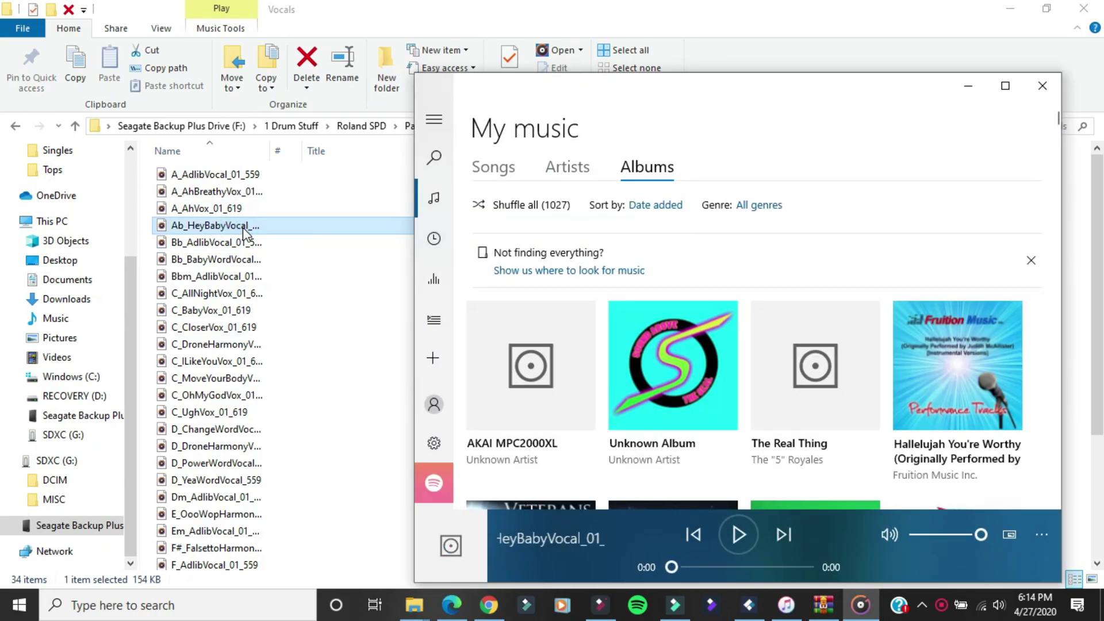
double_click(254, 432)
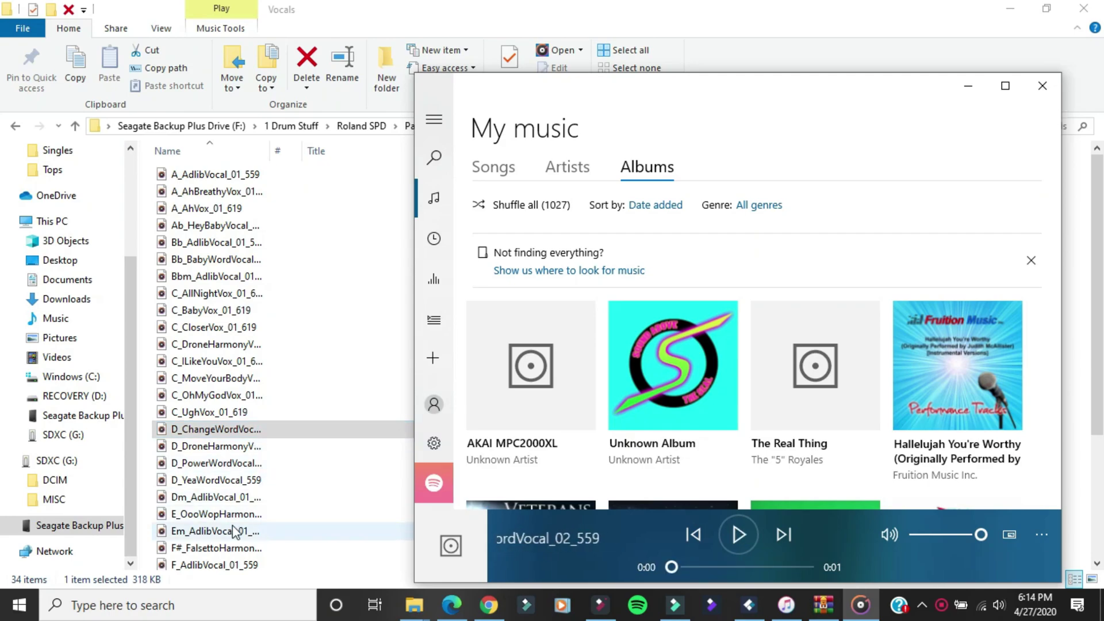
double_click(251, 532)
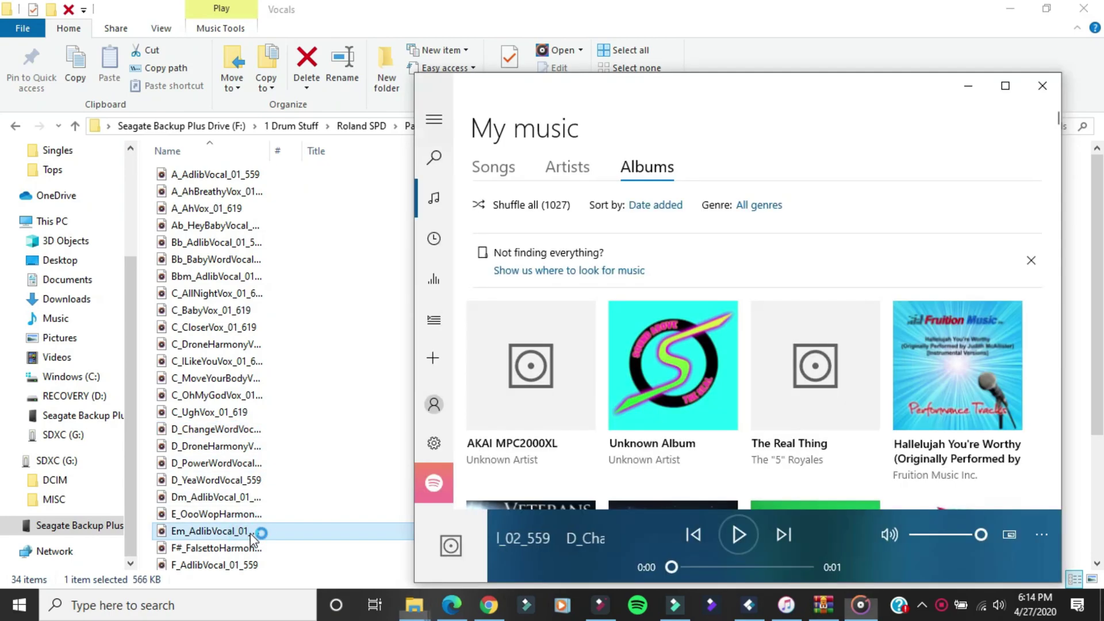